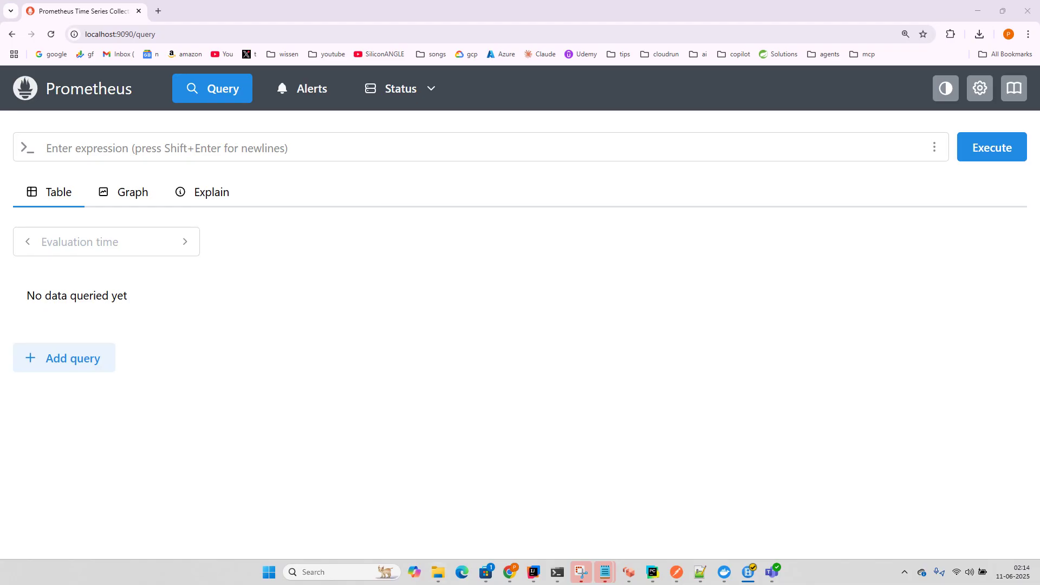
Step: Switch from the Prometheus page in Chrome to the Docker Desktop window
key(alt+Tab)
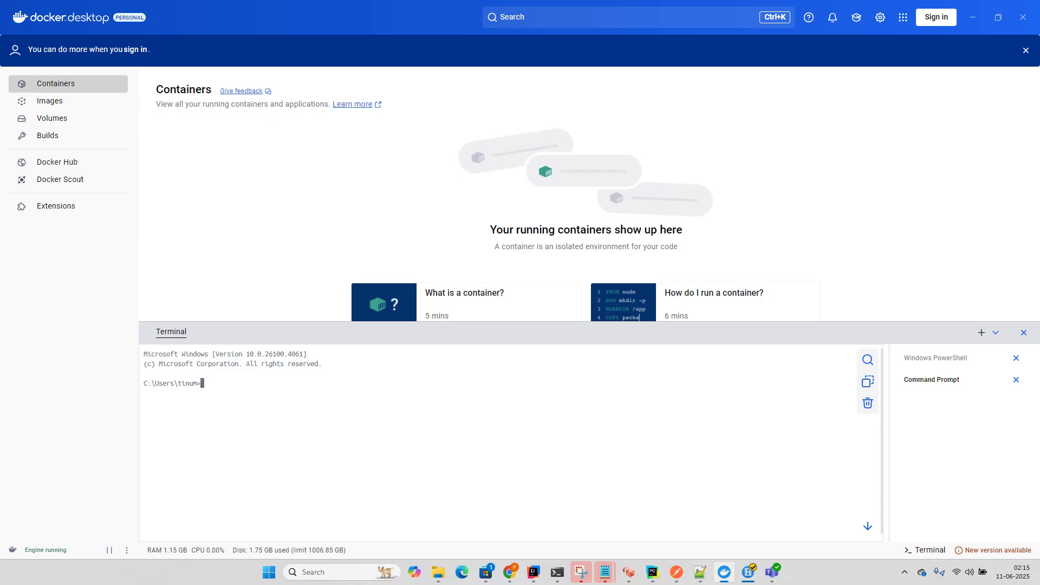
Step: Run 'docker run -d -p 3000:3000 --name=grafana grafana/grafana' in the Docker Desktop terminal
key(ctrl+v)
key(BackSpace)
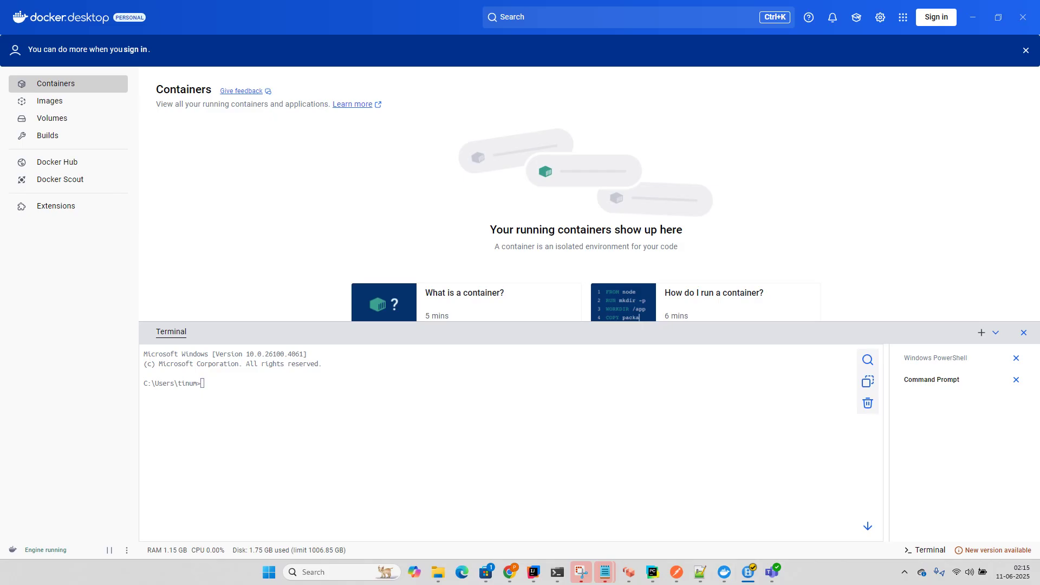
right_click(350, 389)
click(389, 416)
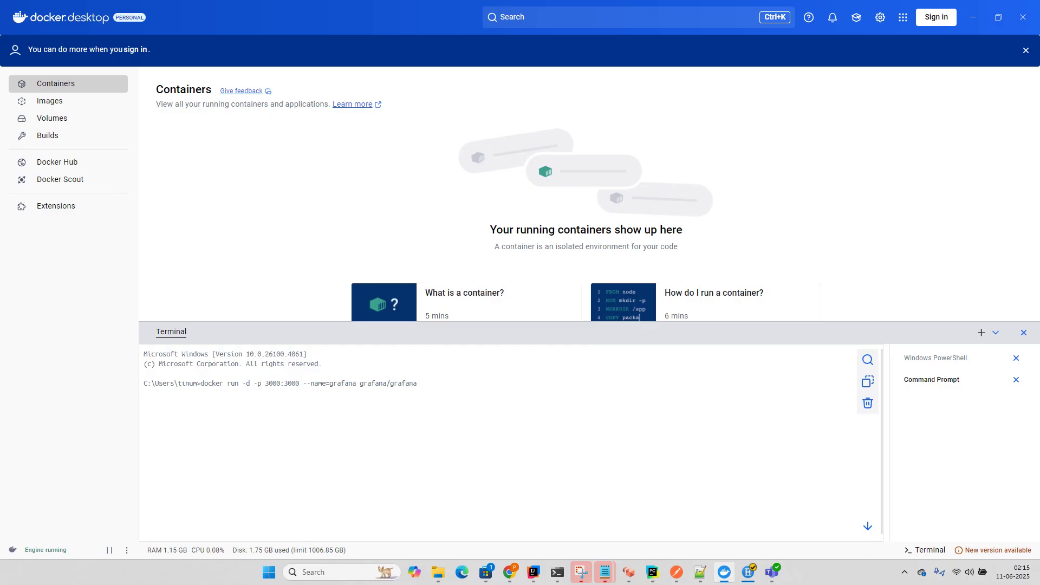
key(Return)
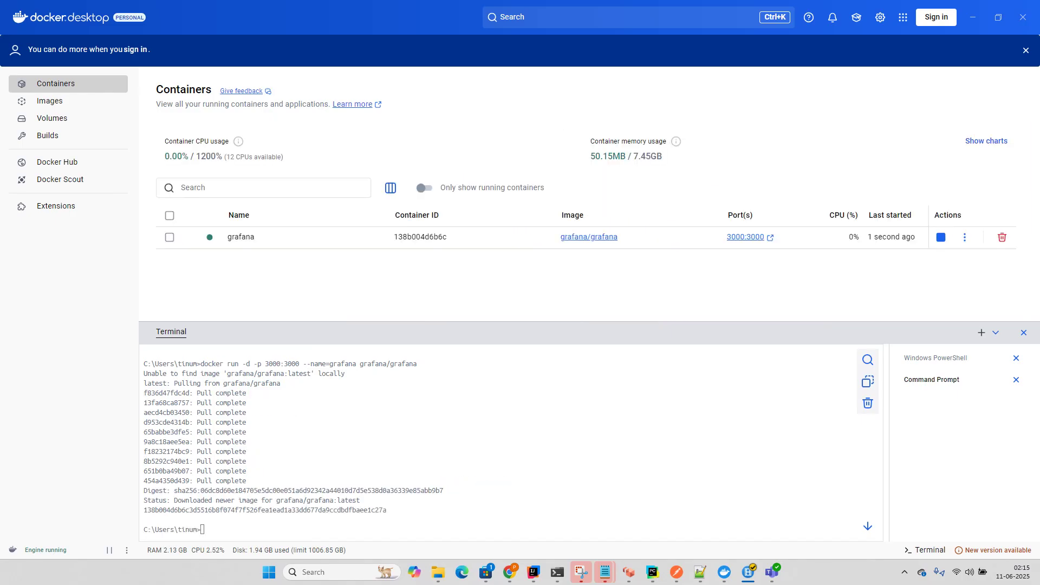
Step: Open Grafana at localhost:3000 in a new Chrome tab
mouse_move(509, 572)
click(568, 512)
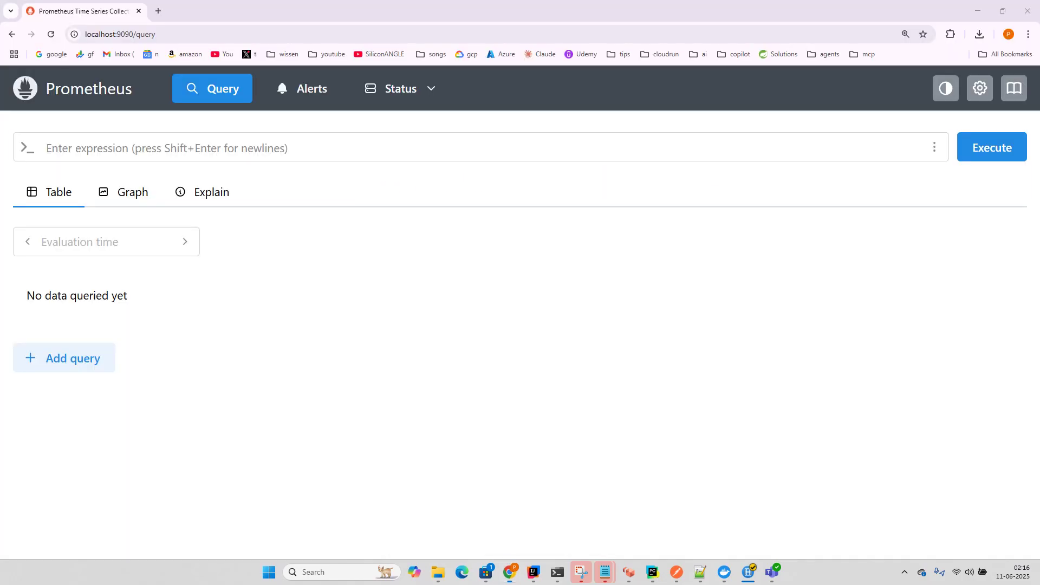
click(158, 11)
text(localhost:9090)
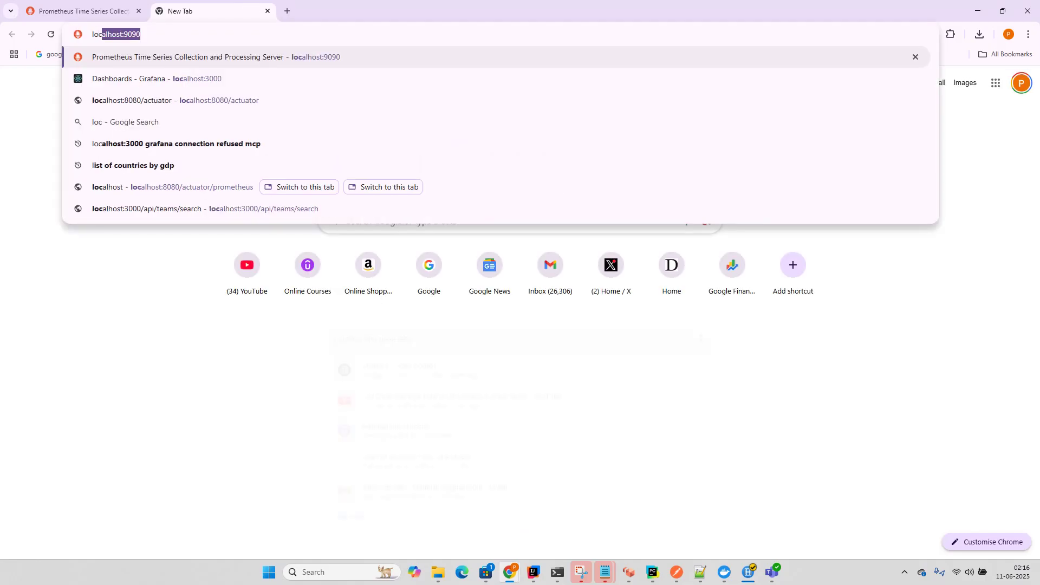
key(Down)
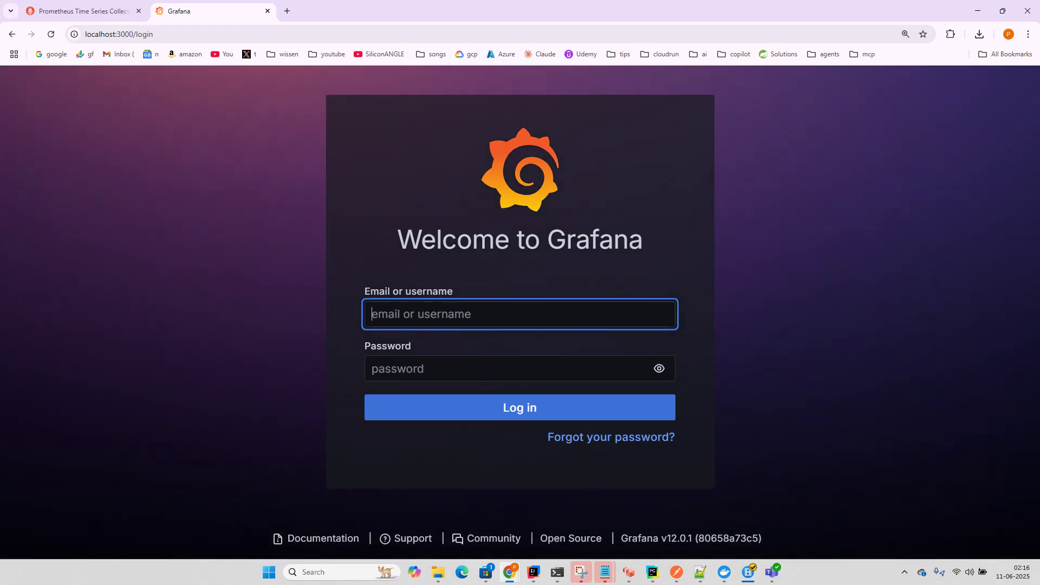
Step: Log in with the admin account credentials and skip the password update
text(admin)
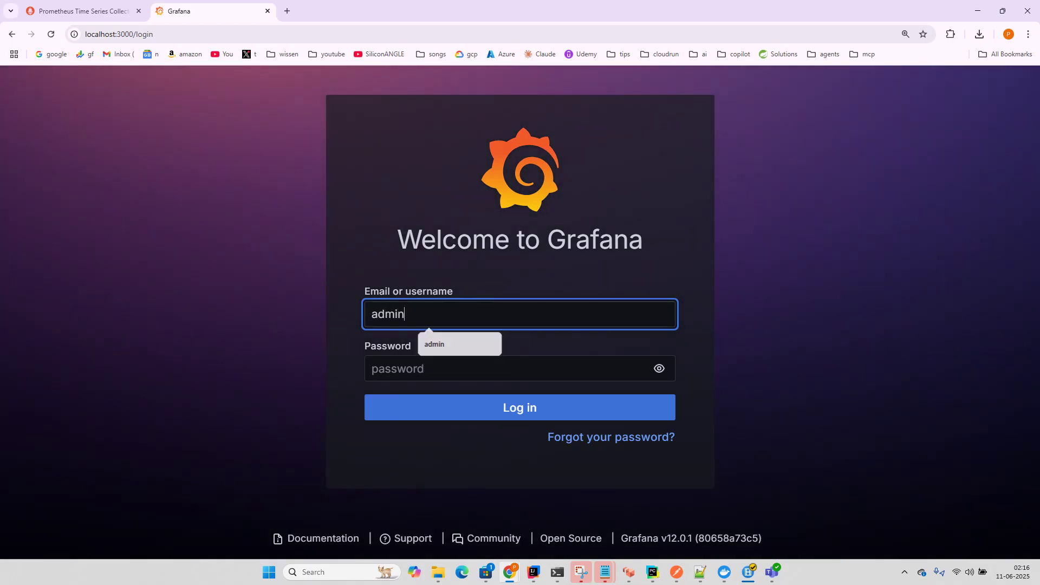
key(Tab)
text(admin)
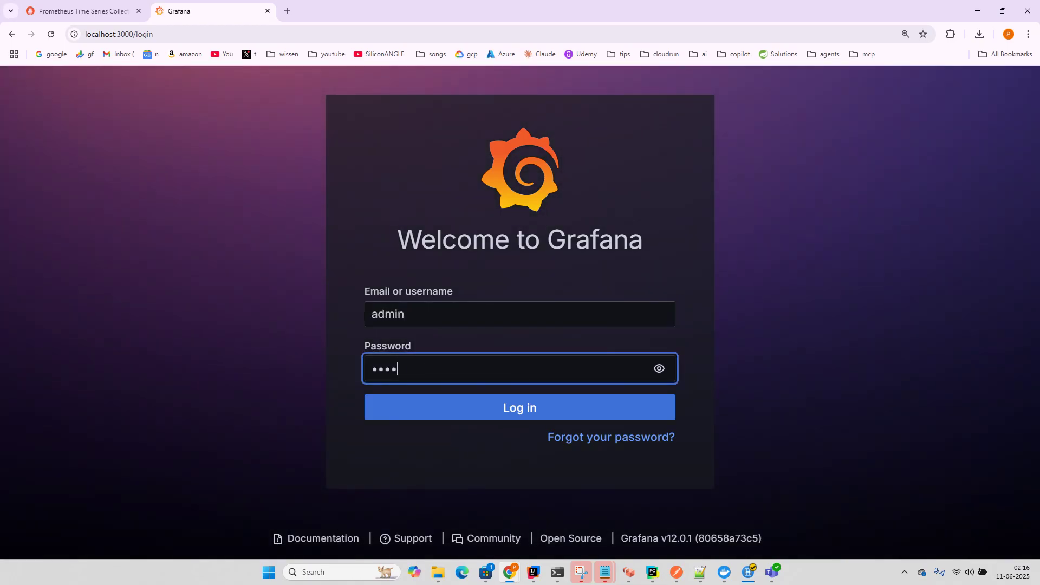
key(Return)
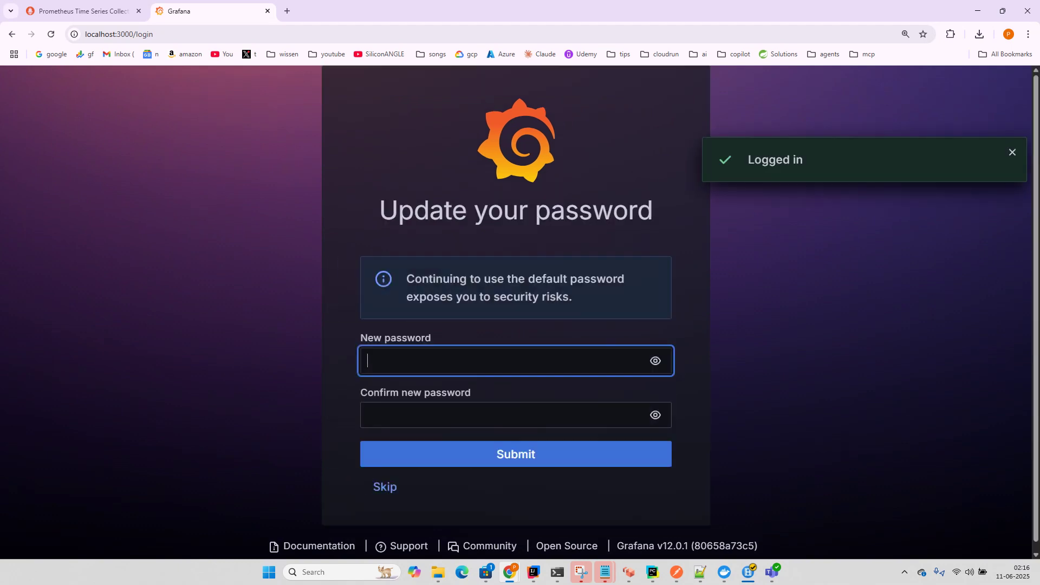
key(Escape)
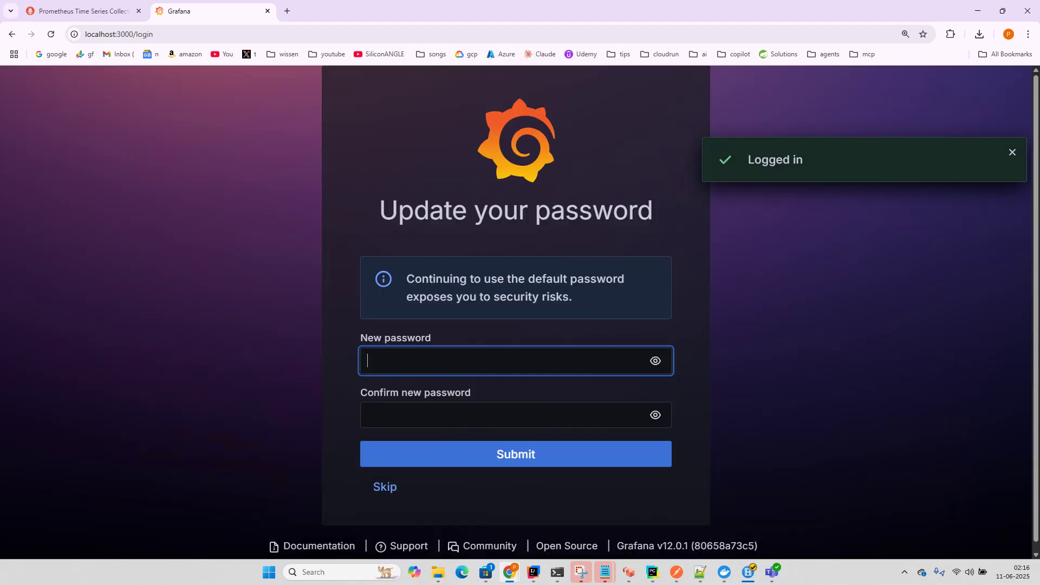
click(384, 487)
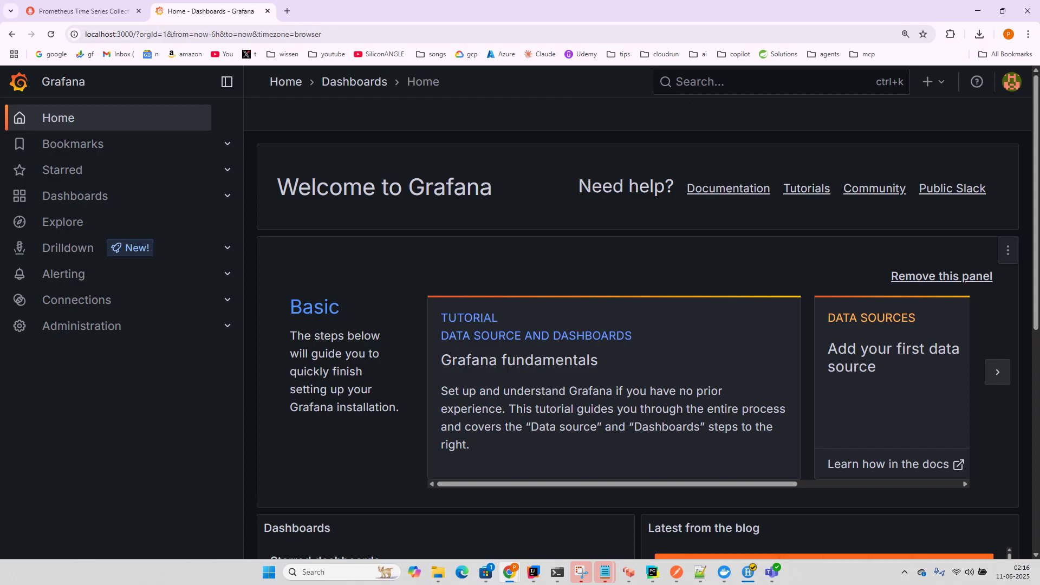
Step: Navigate to Administration > Users and access > Users
scroll(385, 486, down, 5)
key(ctrl+minus)
key(ctrl+minus)
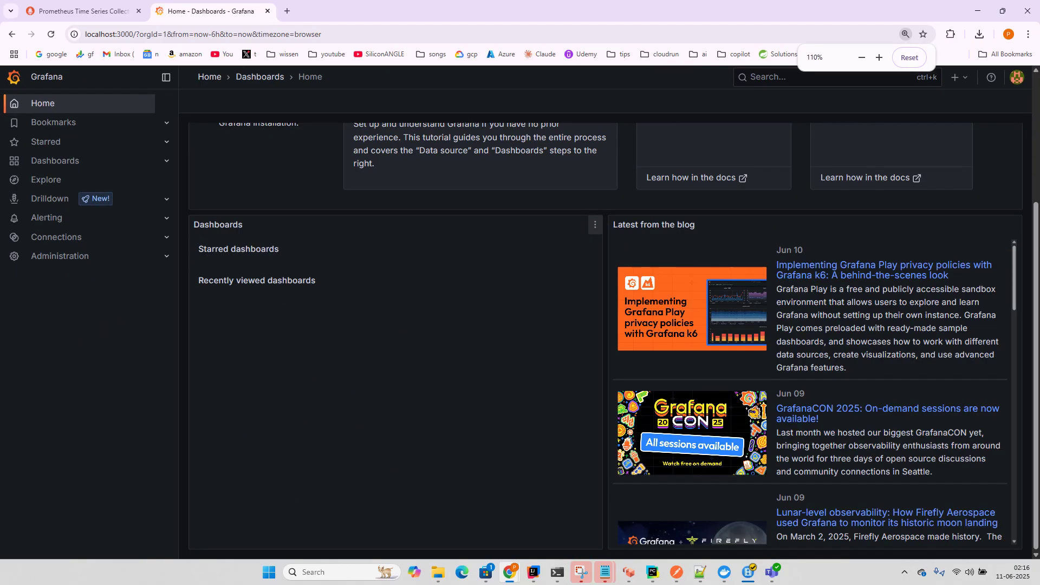
key(ctrl+plus)
key(ctrl+plus)
key(ctrl+minus)
key(ctrl+minus)
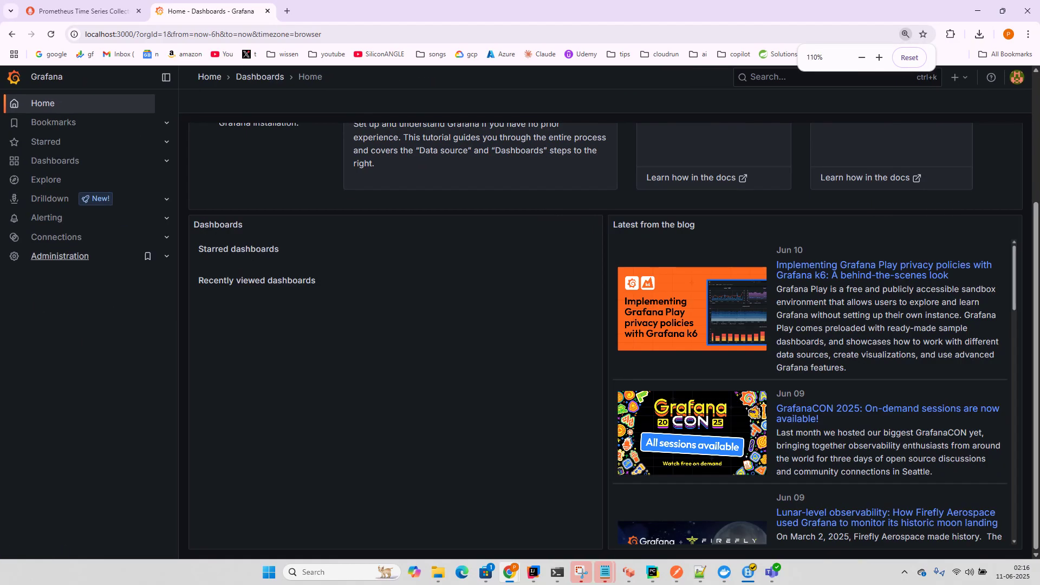
click(60, 256)
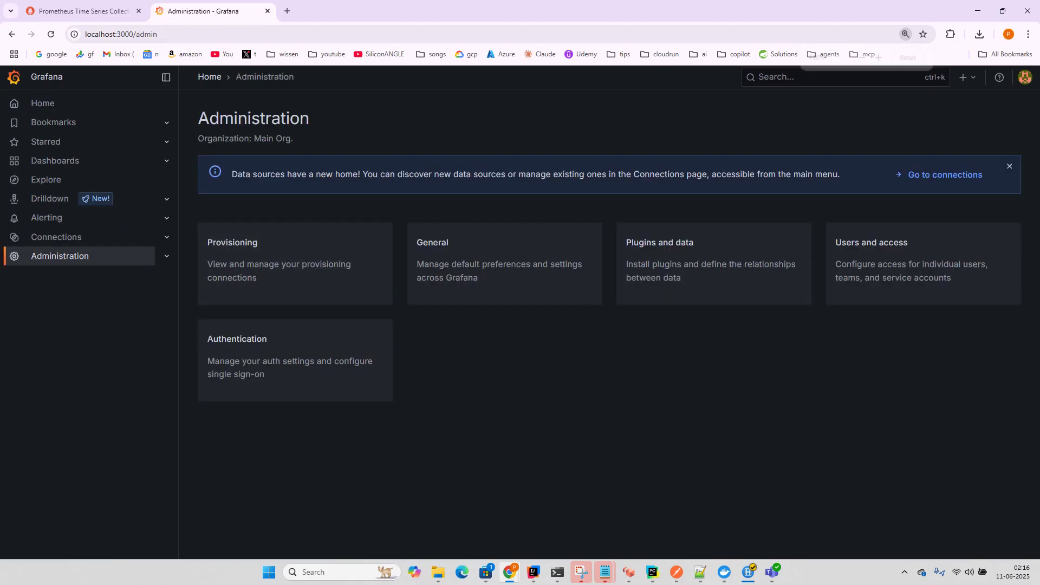
click(923, 263)
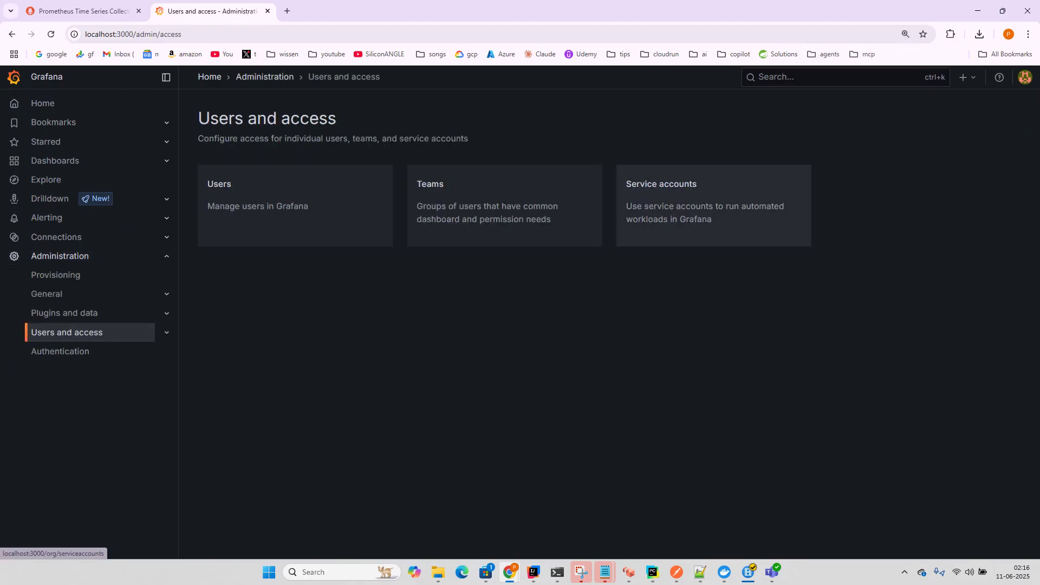
click(713, 206)
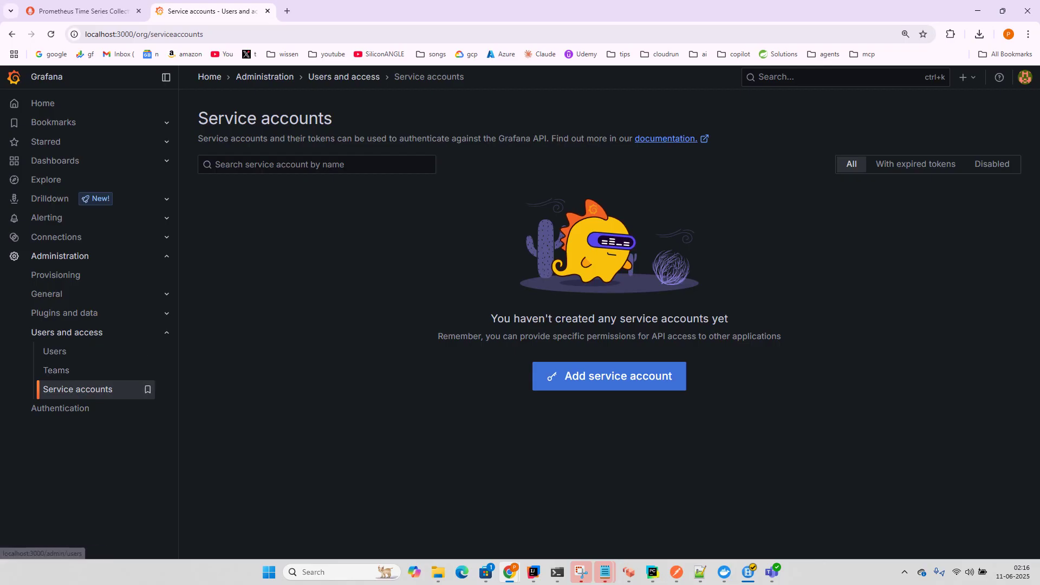
click(54, 351)
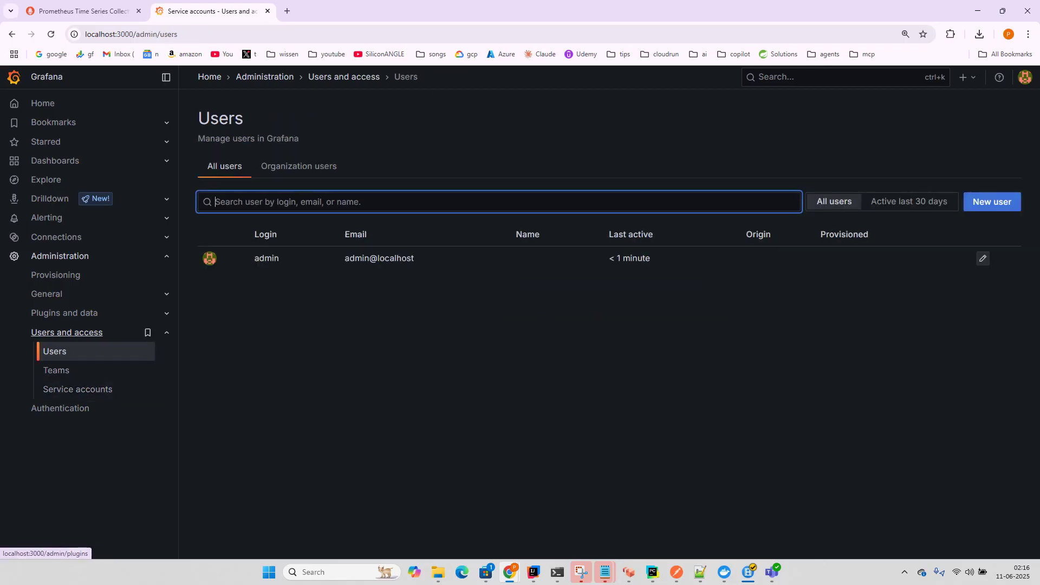
Step: Create user user001 with username user001, an e-mail address and a password
click(991, 201)
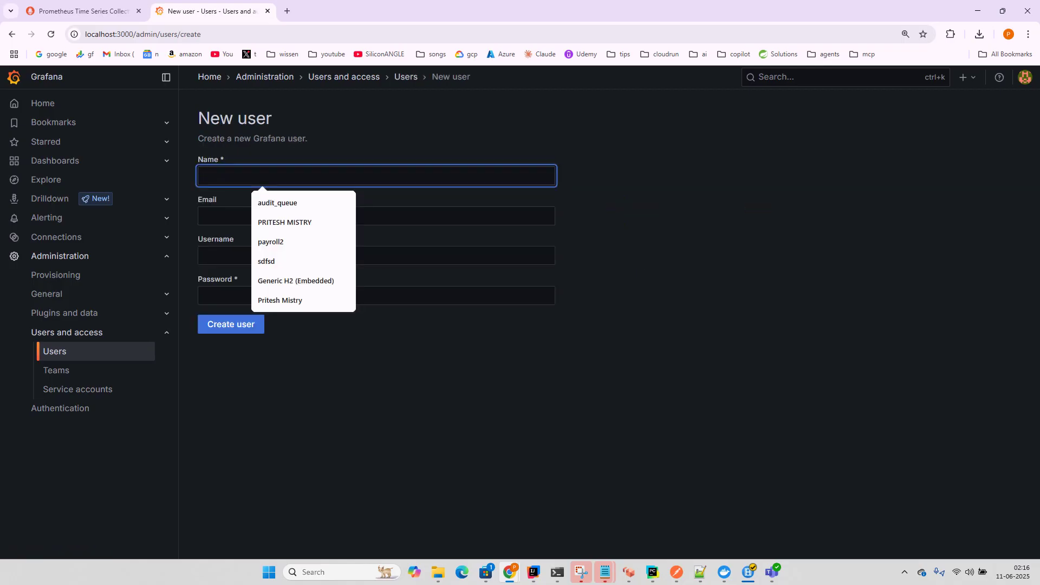
text(user001)
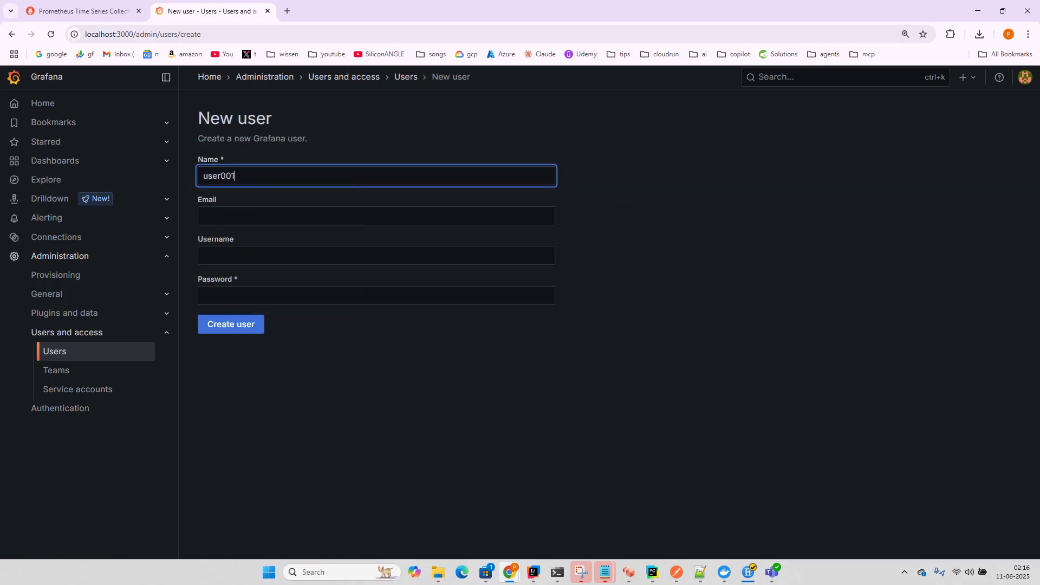
click(375, 215)
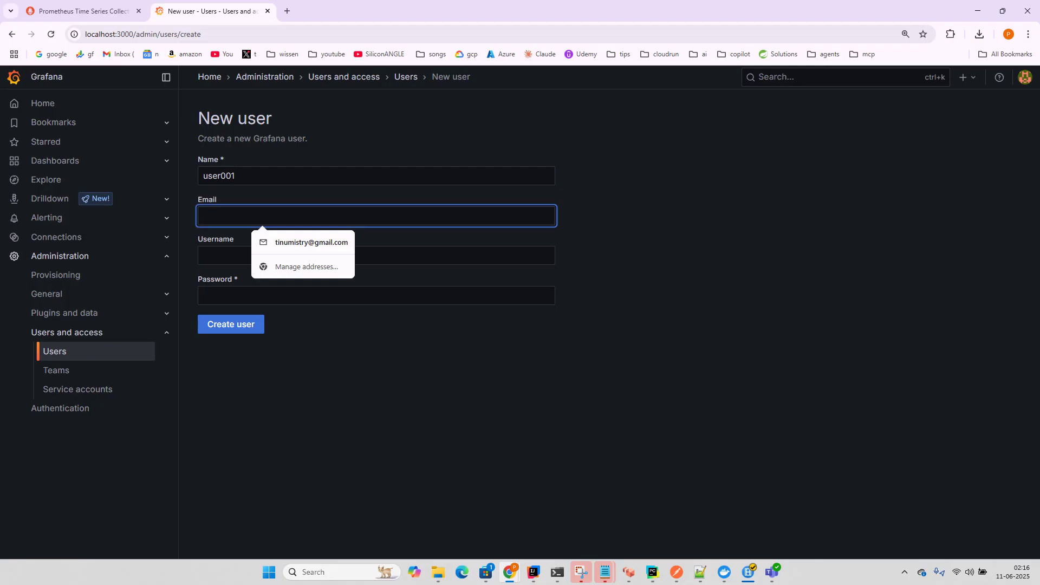
text(user)
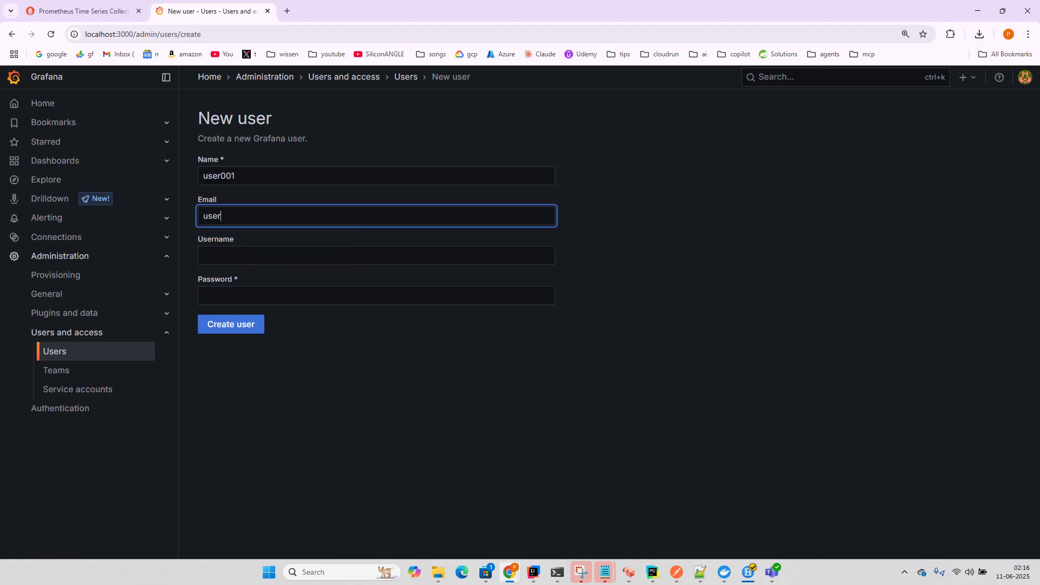
text(@exam)
text(ple)
text(.com)
text(001)
click(263, 256)
text(user)
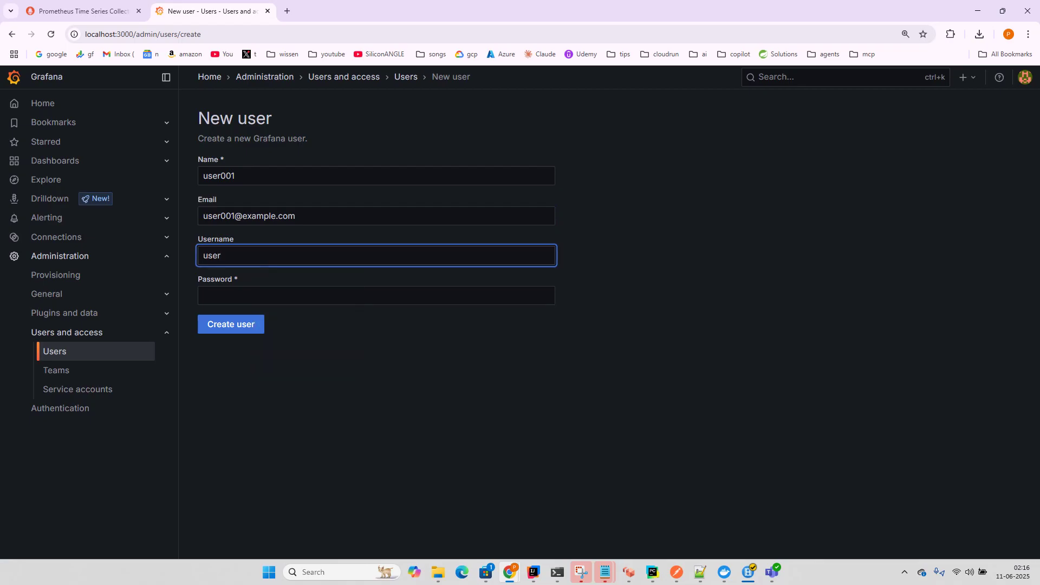
text(001)
click(263, 296)
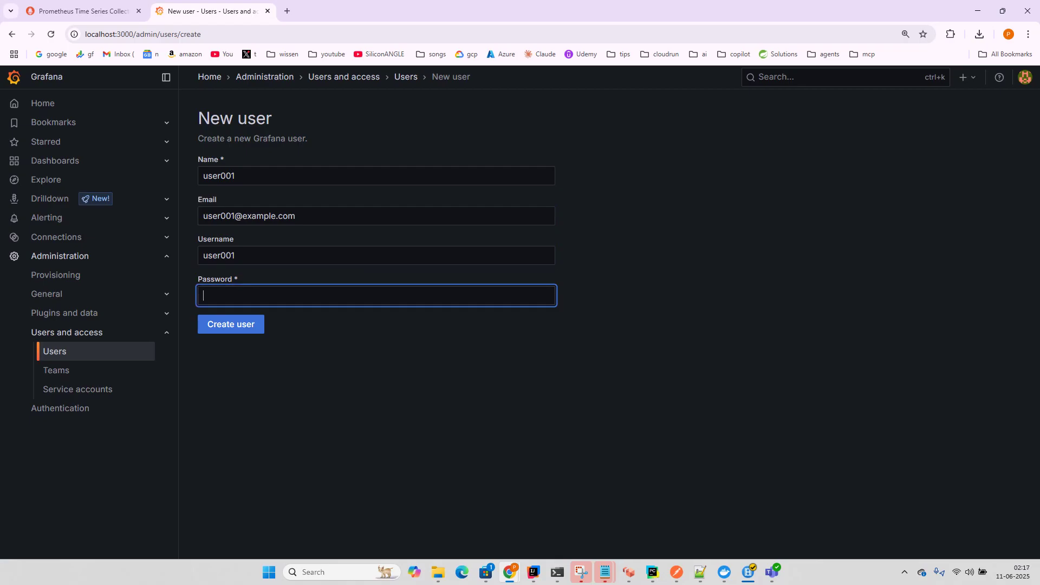
text(admin)
key(Return)
click(613, 198)
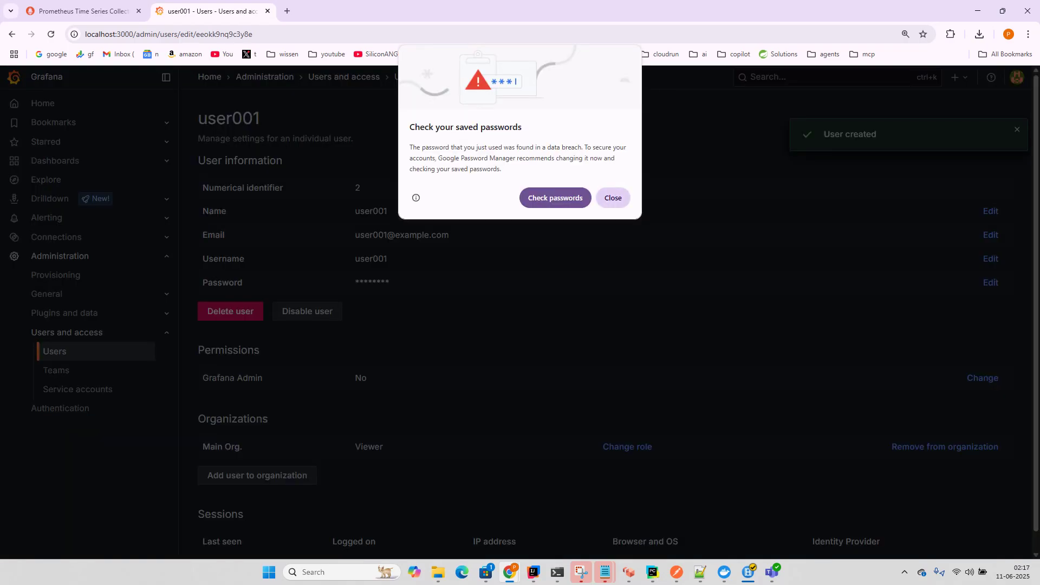
Step: Create a service account named sa001 with the Admin role
click(77, 389)
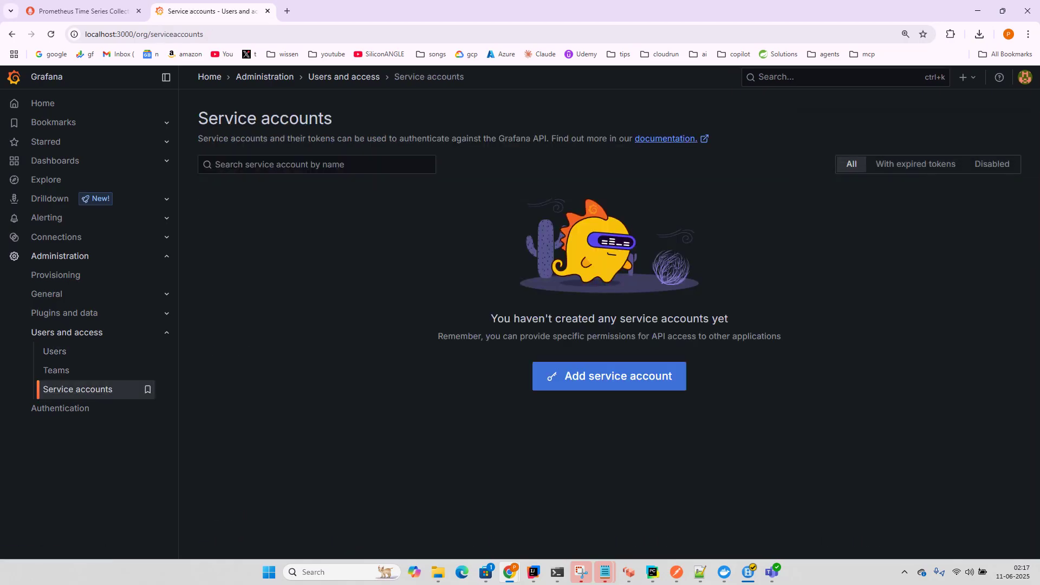
click(609, 376)
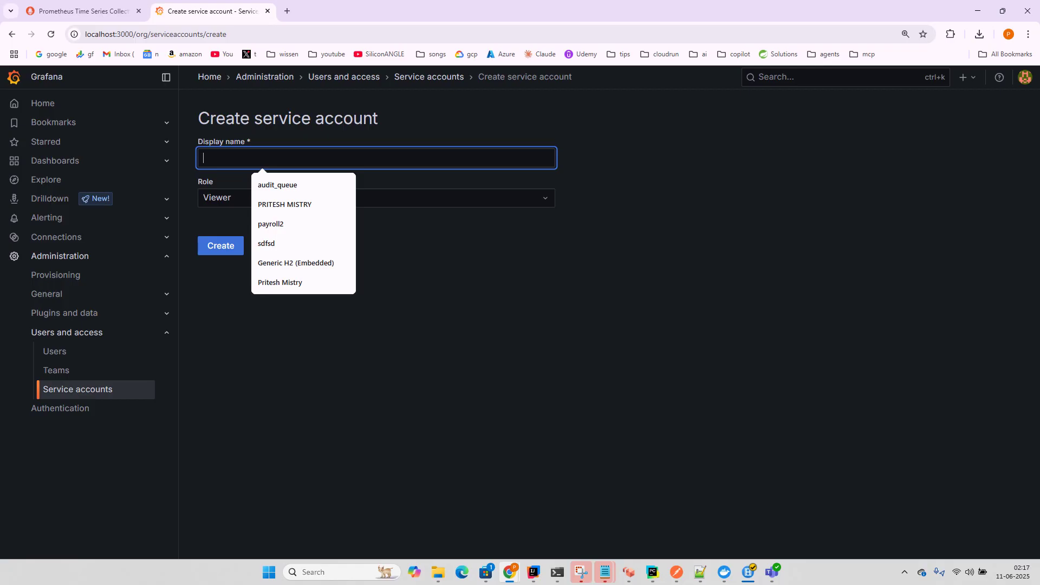
text(sa)
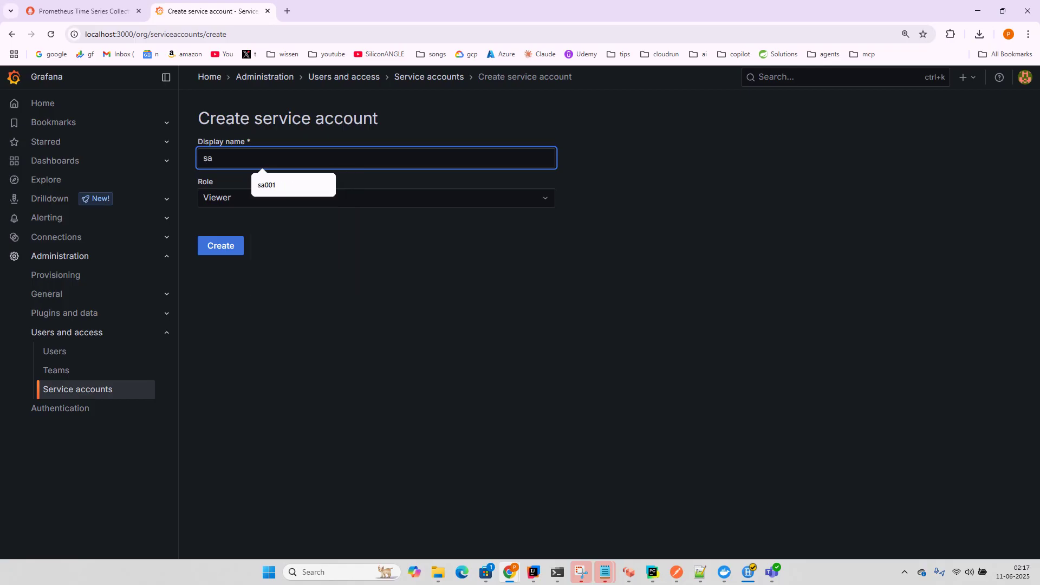
text(001)
key(Tab)
key(Down)
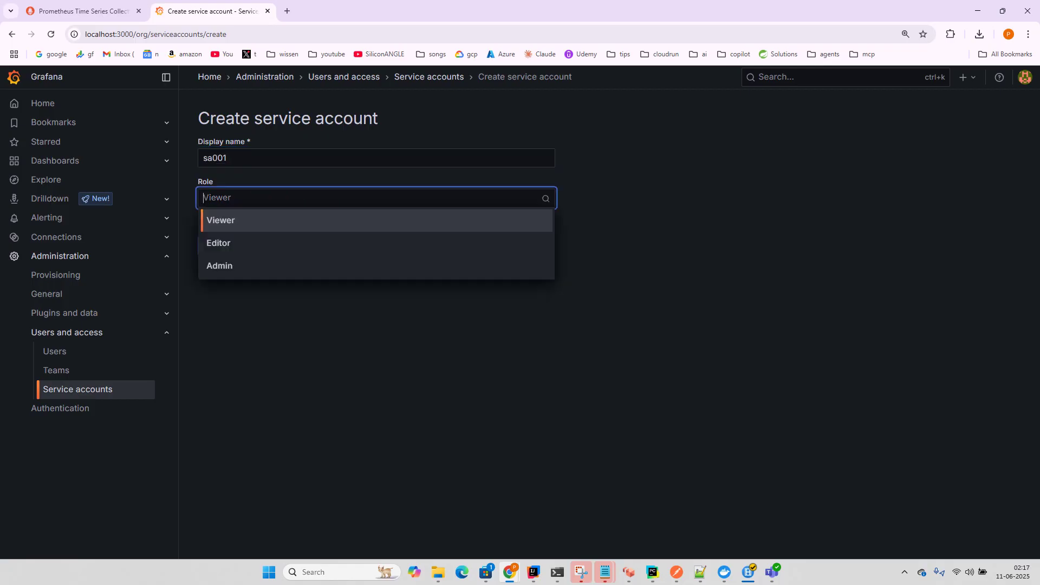
key(Down)
key(Down)
key(Return)
key(Tab)
key(Return)
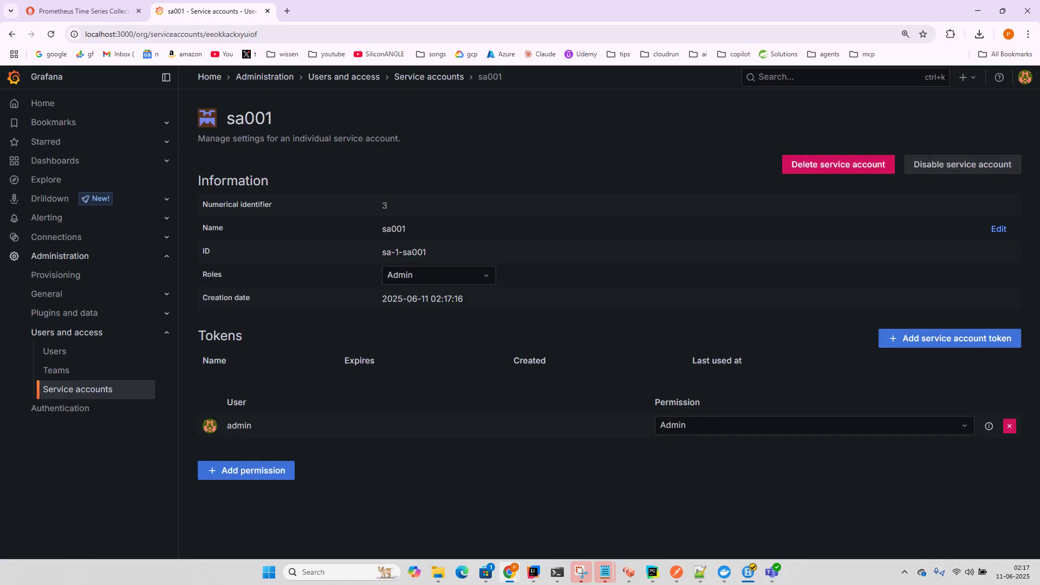
Step: Generate a non-expiring token for sa001 and copy it to the clipboard
key(Return)
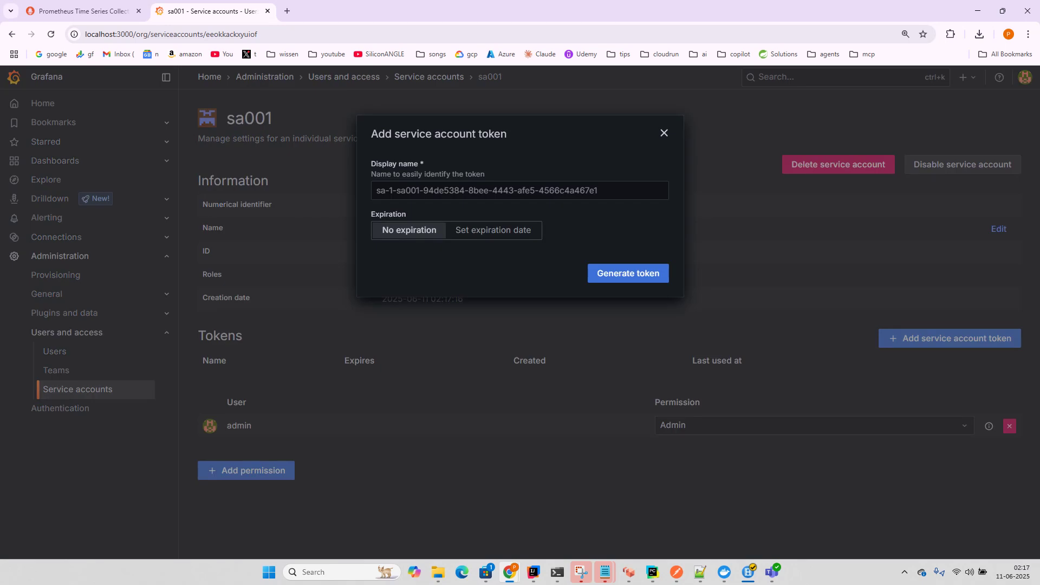
key(Return)
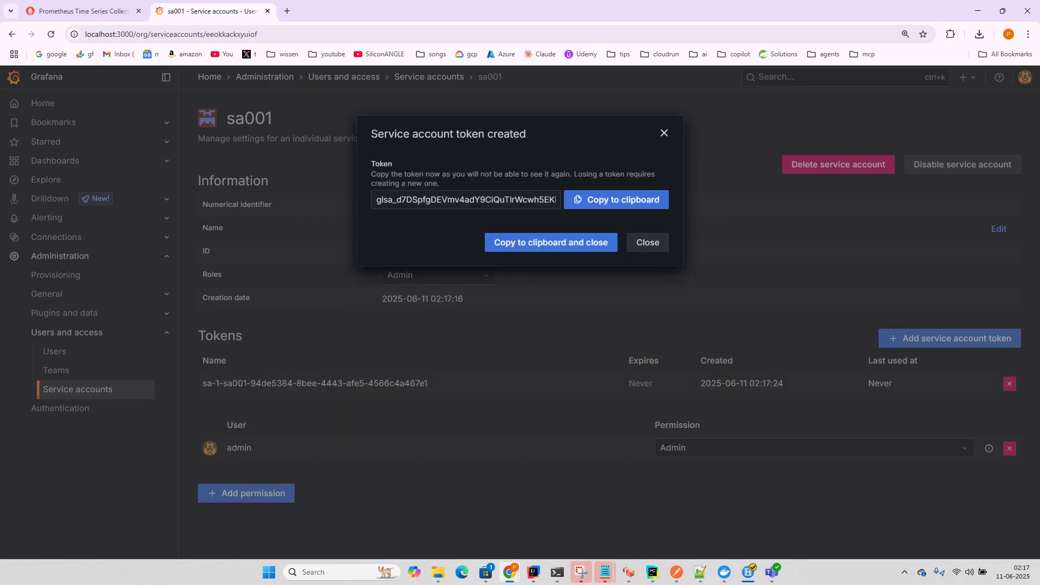
key(Tab)
key(Return)
click(147, 332)
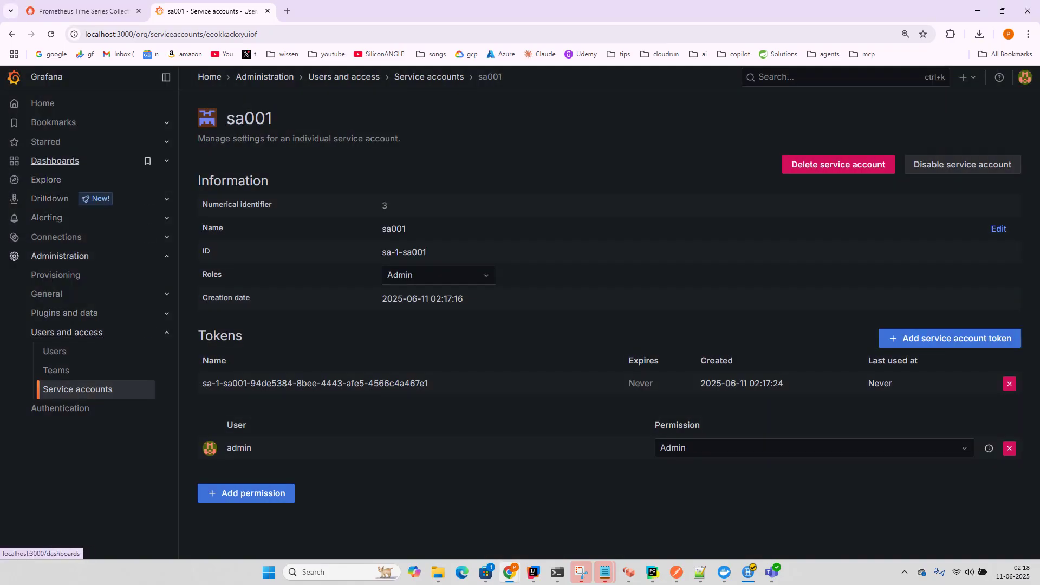
Step: Add a default Prometheus data source named prometheus, then view the Data sources list
click(55, 161)
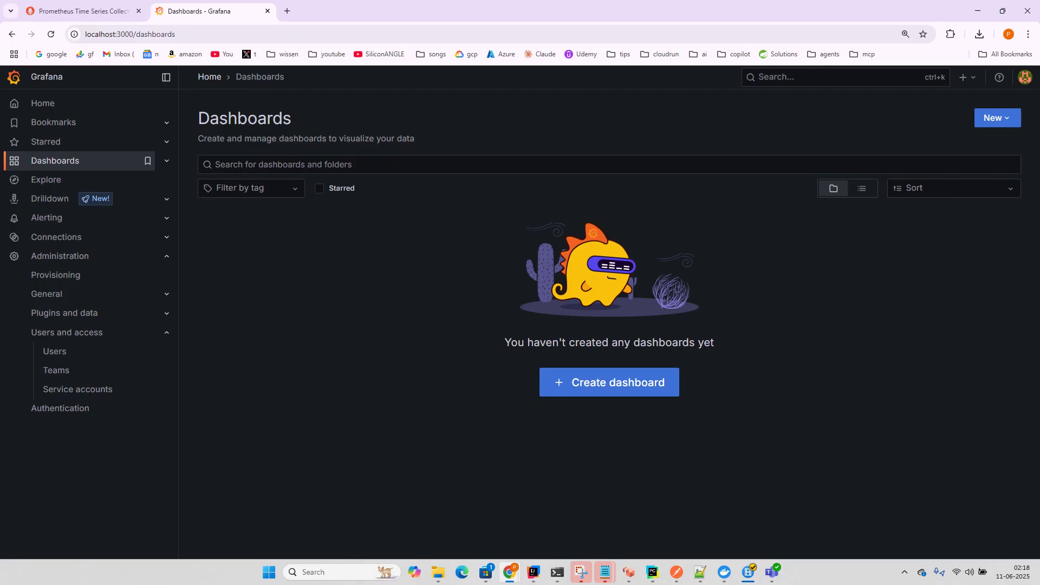
click(56, 236)
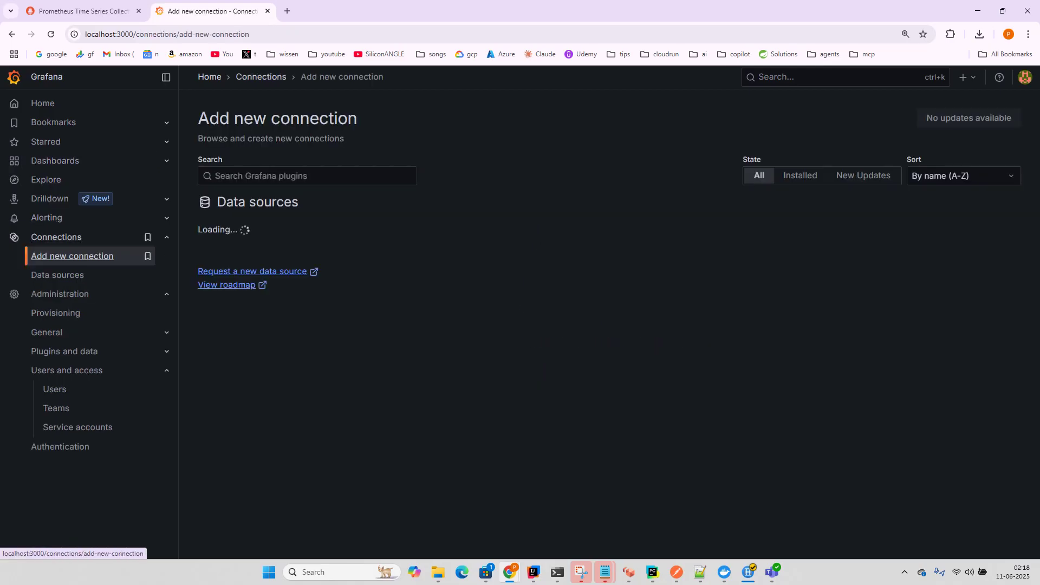
click(58, 274)
click(608, 352)
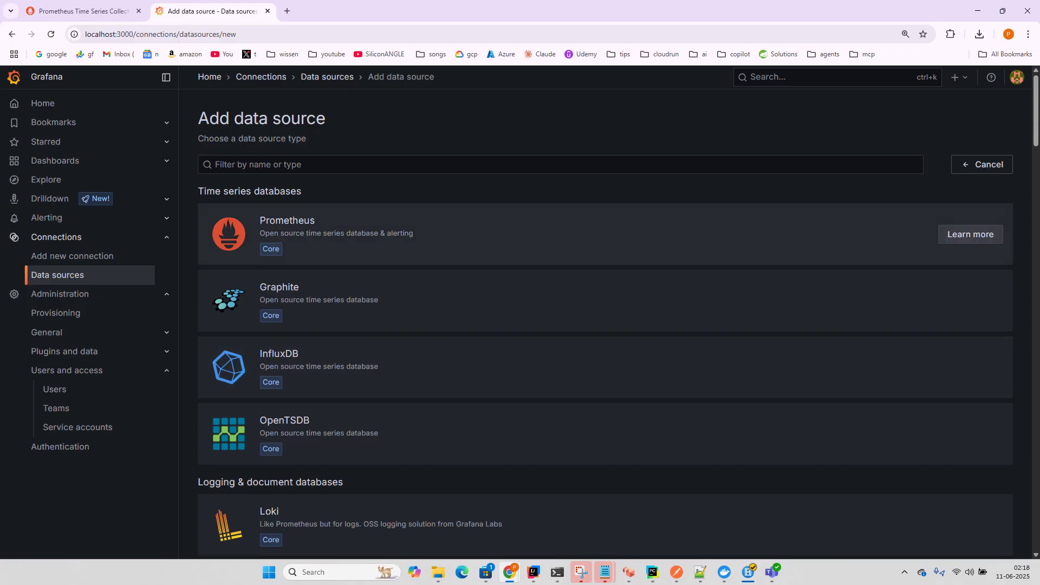
click(542, 234)
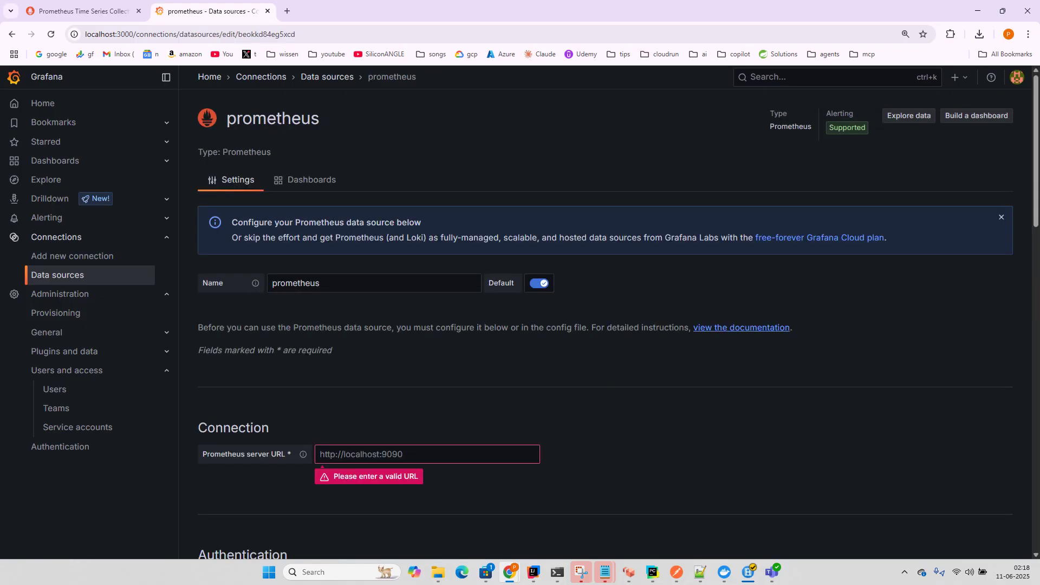
scroll(605, 324, down, 6)
scroll(605, 325, down, 5)
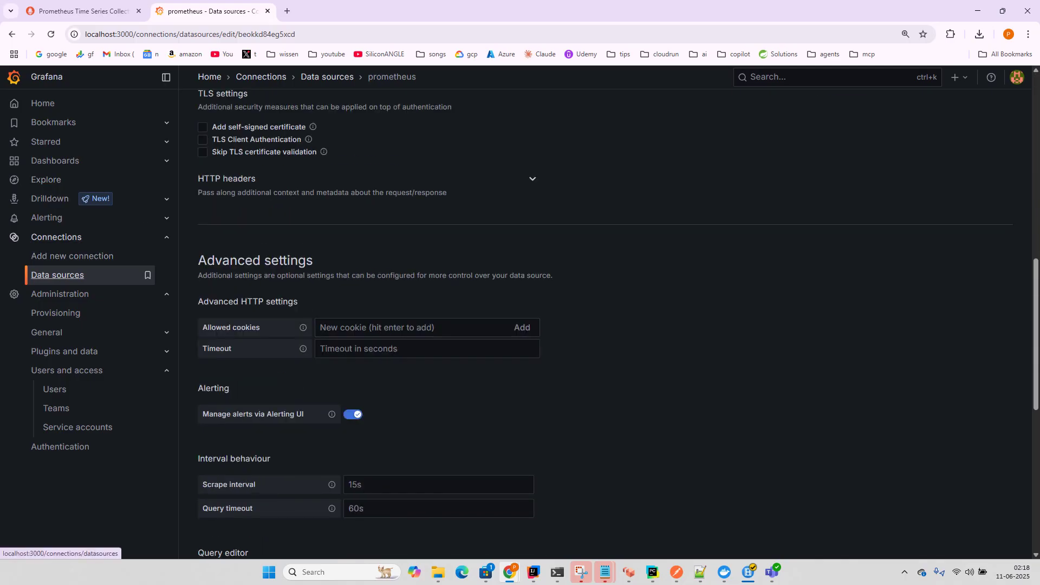
click(59, 275)
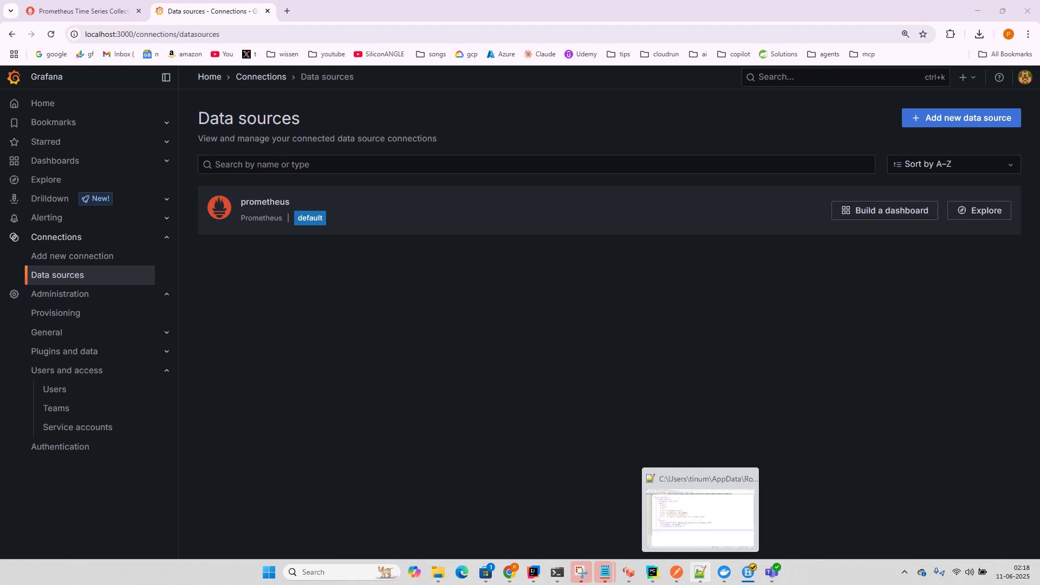
Step: Replace claude_desktop_config.json with the pasted config containing a grafana server block, and save
click(700, 572)
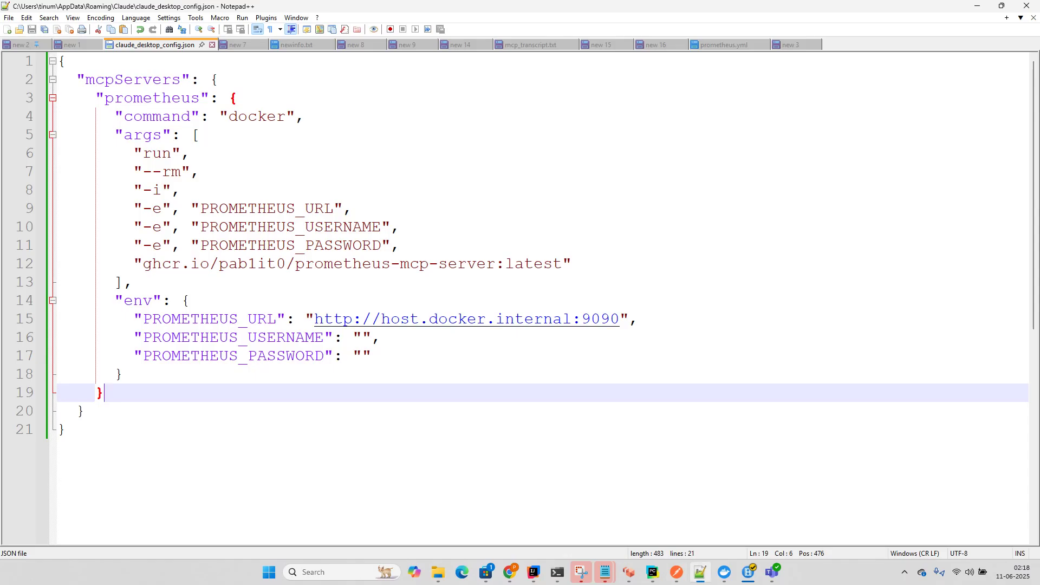
click(66, 429)
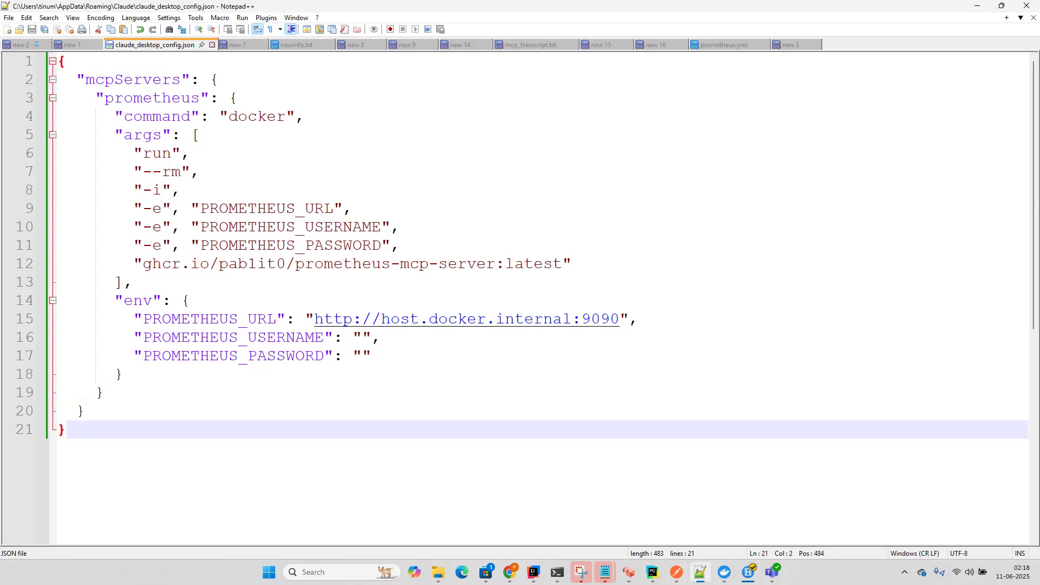
key(ctrl+a)
key(ctrl+v)
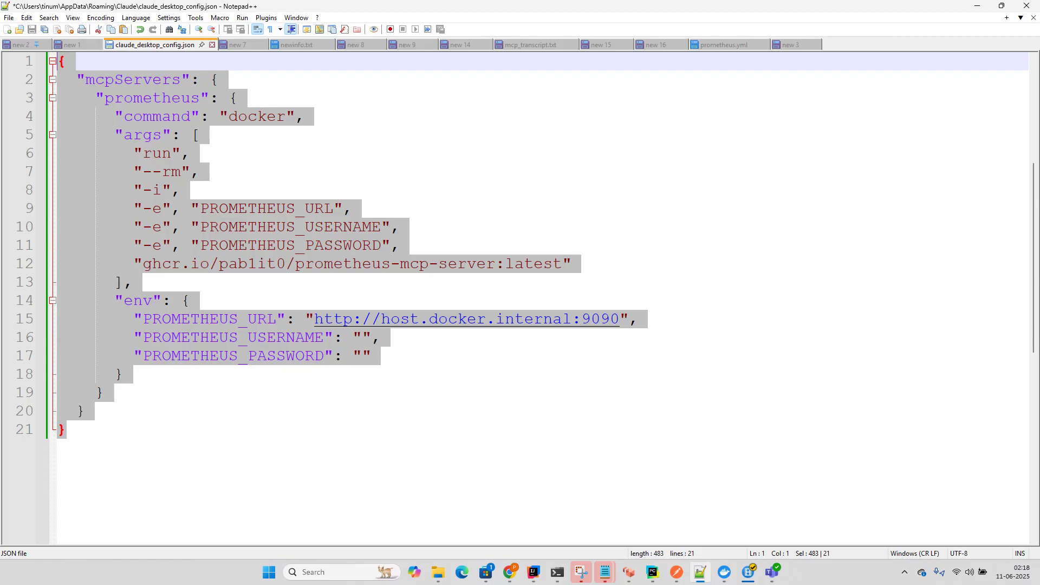
key(ctrl+s)
Step: Highlight the prometheus and grafana server names and the network=host argument in the config
scroll(514, 298, up, 5)
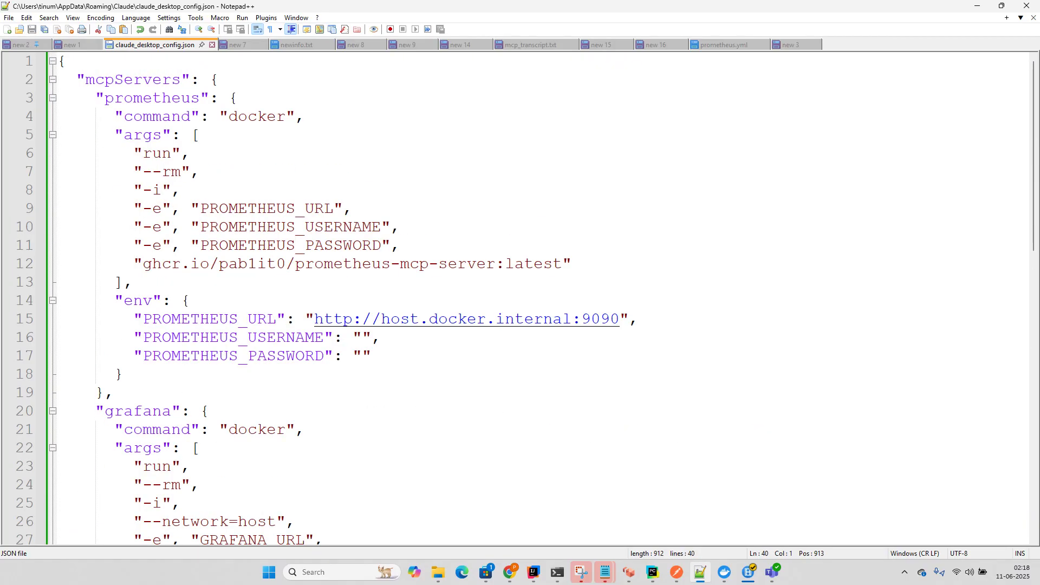
double_click(153, 98)
scroll(515, 298, down, 4)
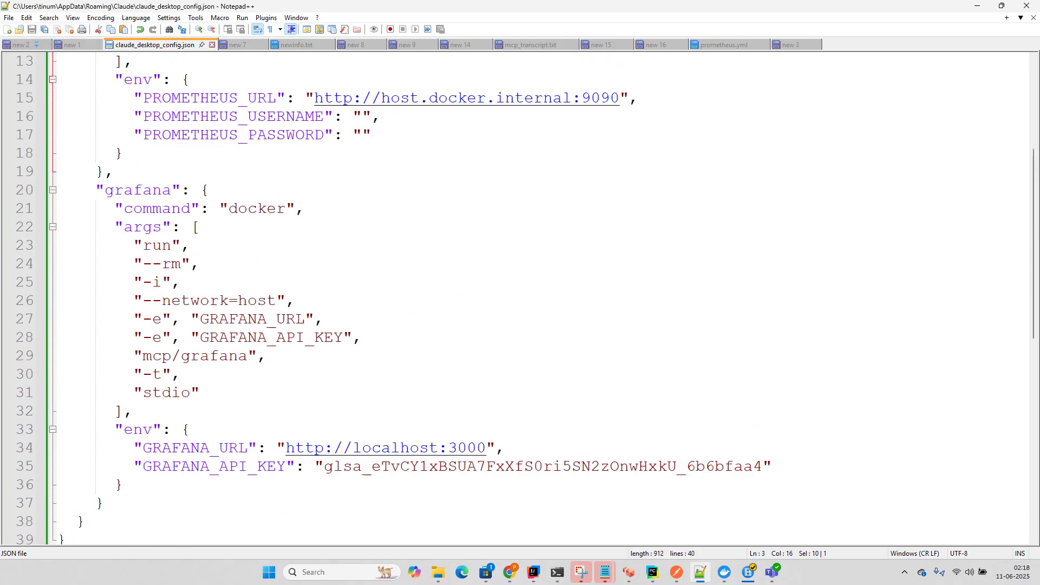
double_click(138, 190)
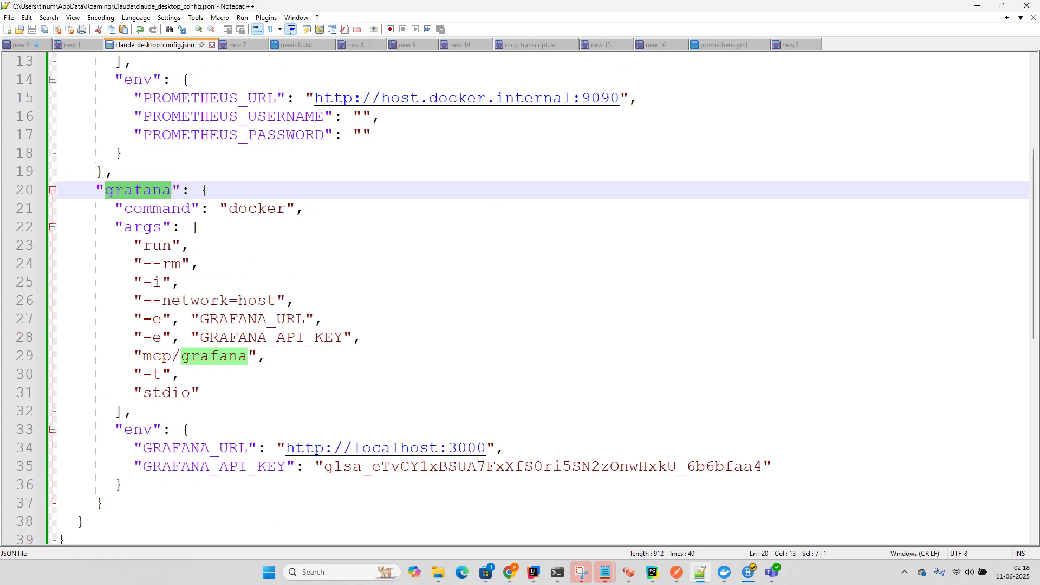
scroll(514, 298, up, 4)
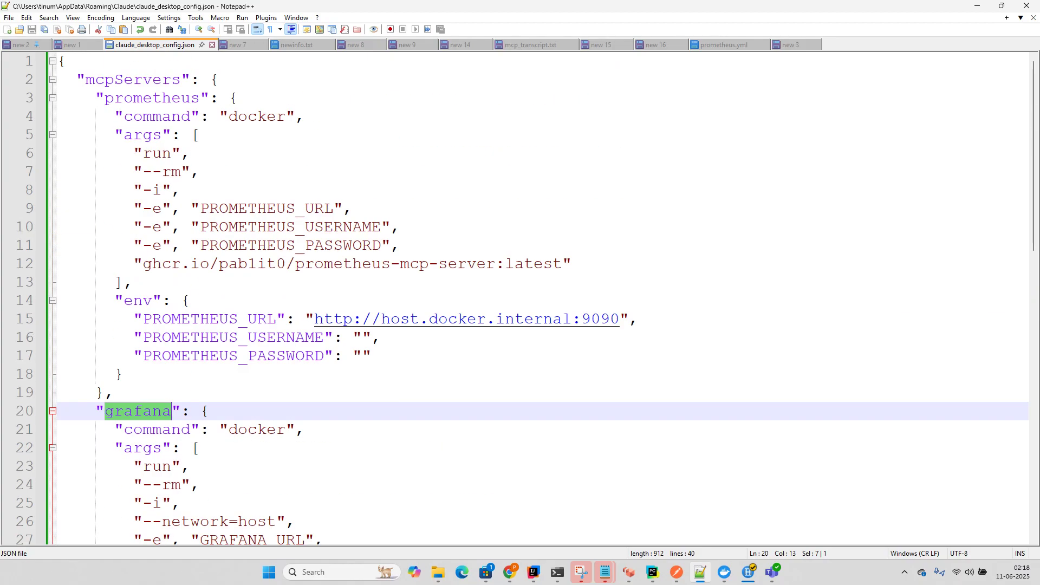
scroll(508, 210, down, 4)
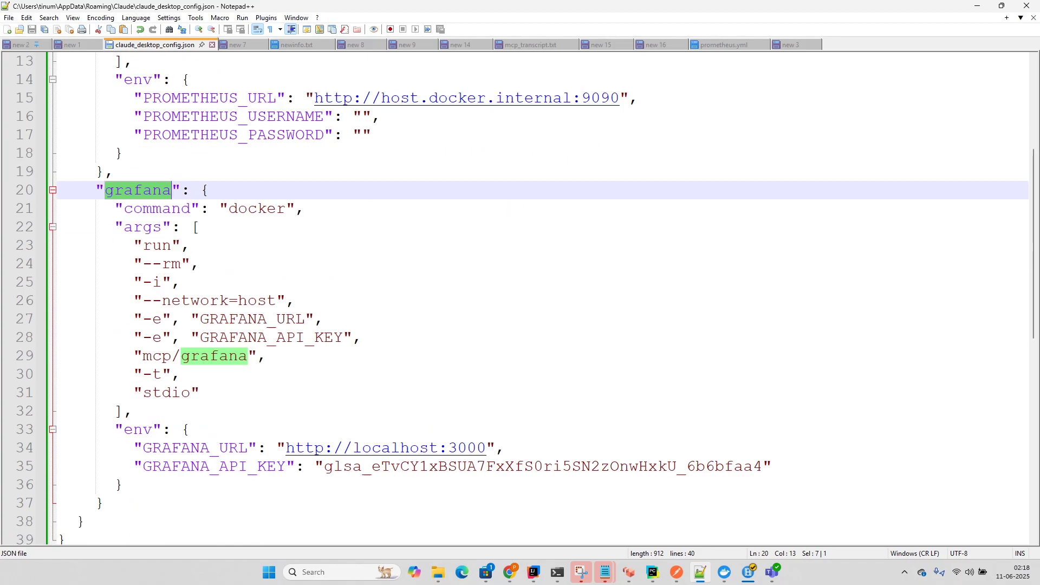
drag(276, 301, 153, 301)
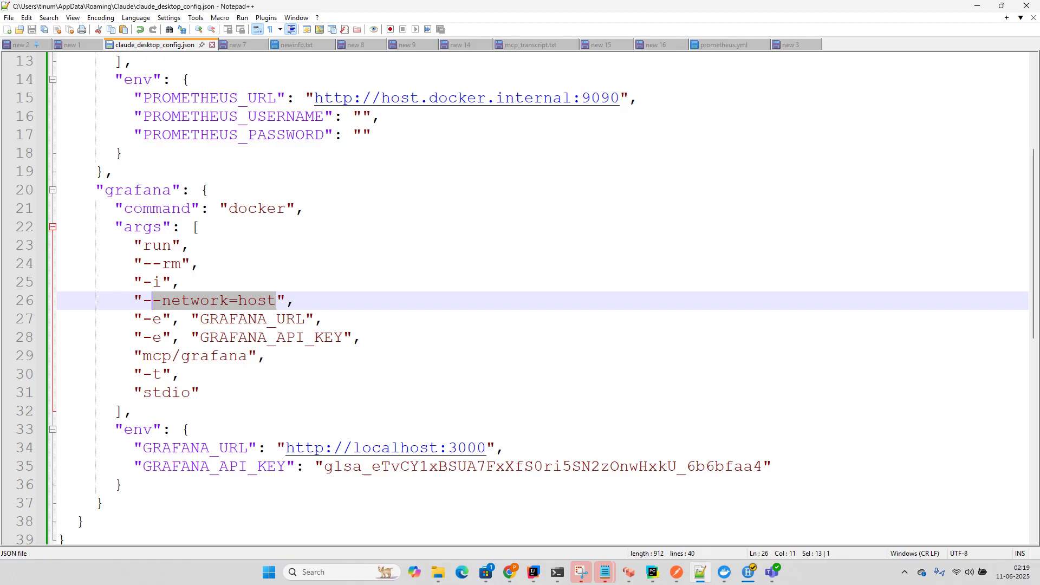
click(789, 45)
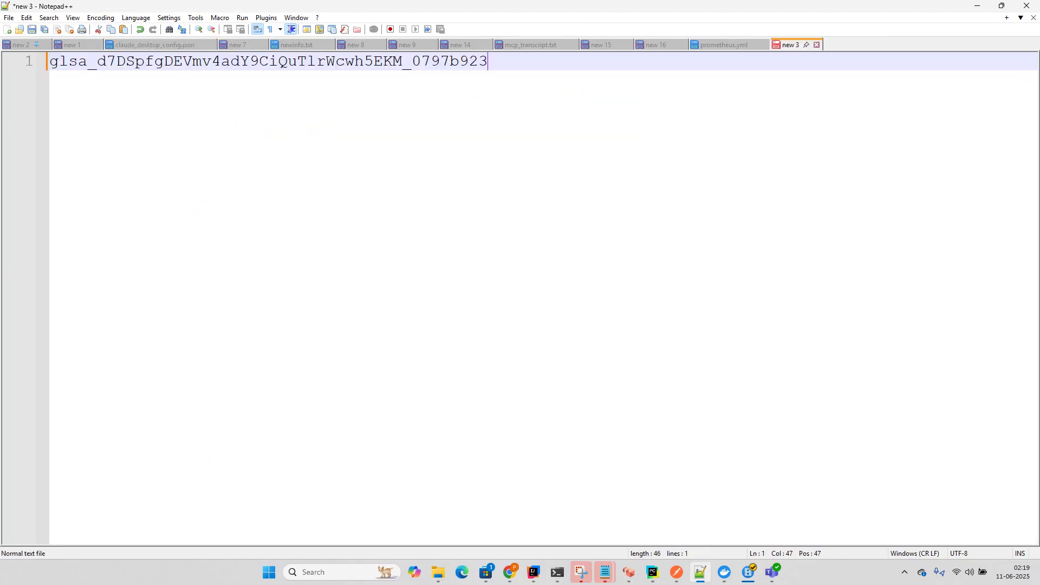
key(shift+Home)
key(ctrl+c)
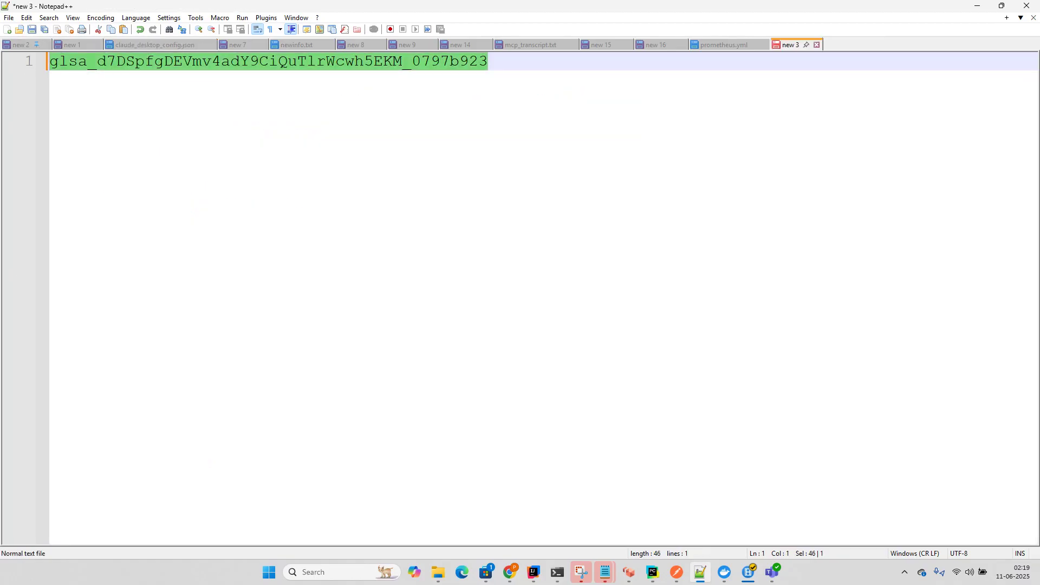
click(154, 45)
drag(323, 466, 763, 465)
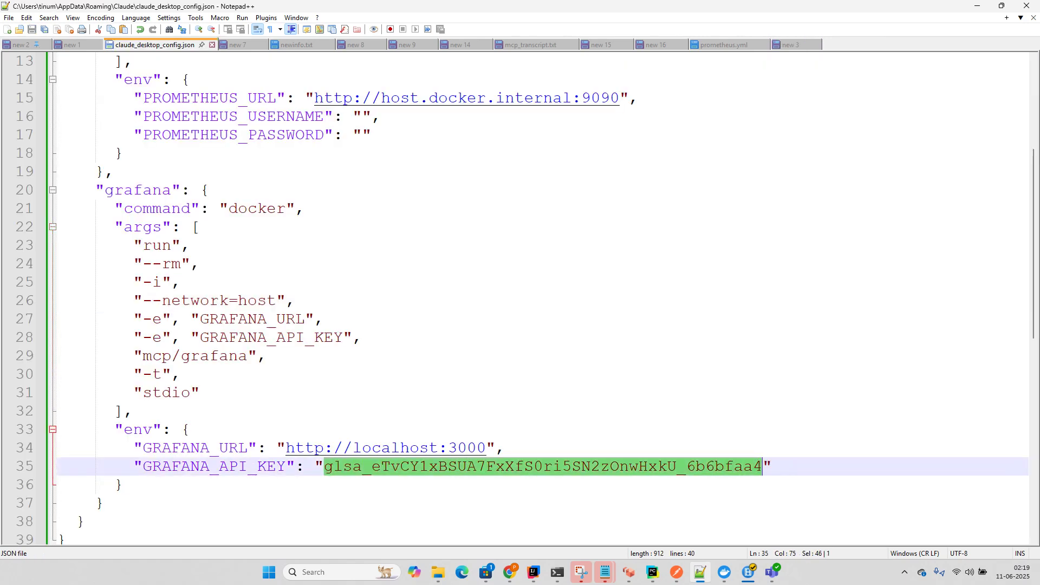
key(ctrl+v)
key(ctrl+s)
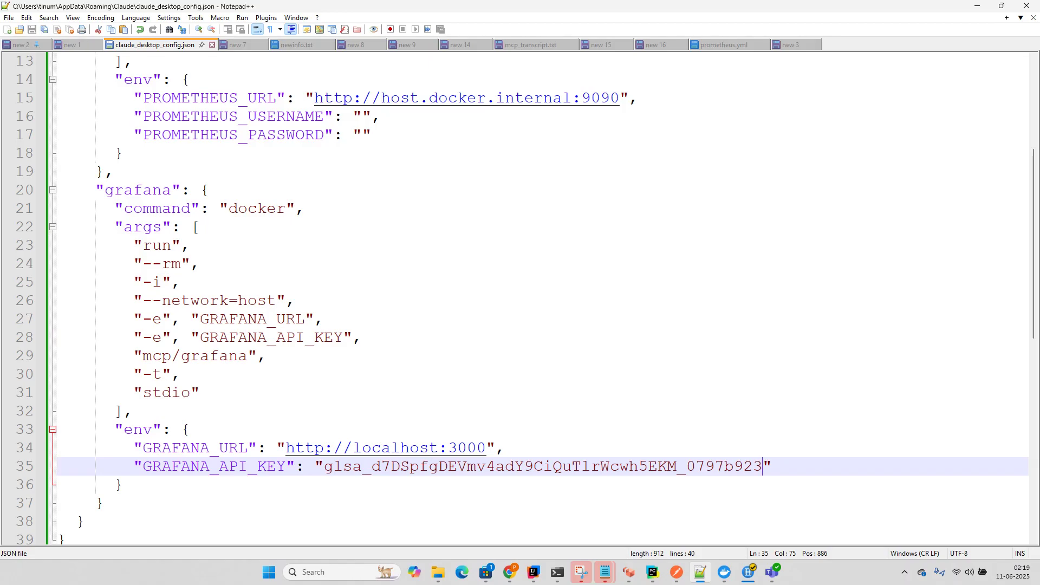
scroll(520, 298, up, 4)
scroll(519, 298, down, 5)
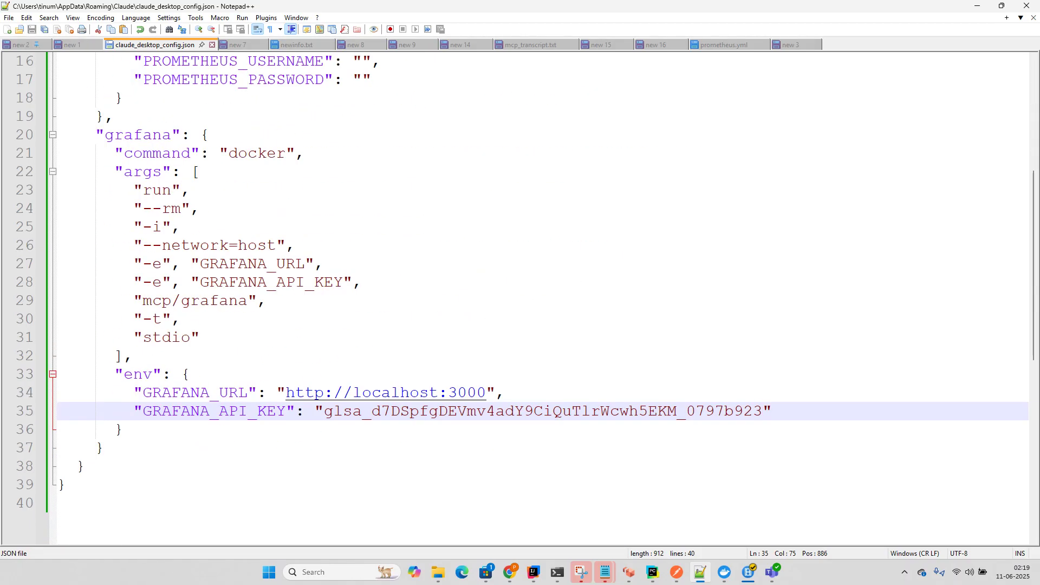
scroll(519, 297, up, 5)
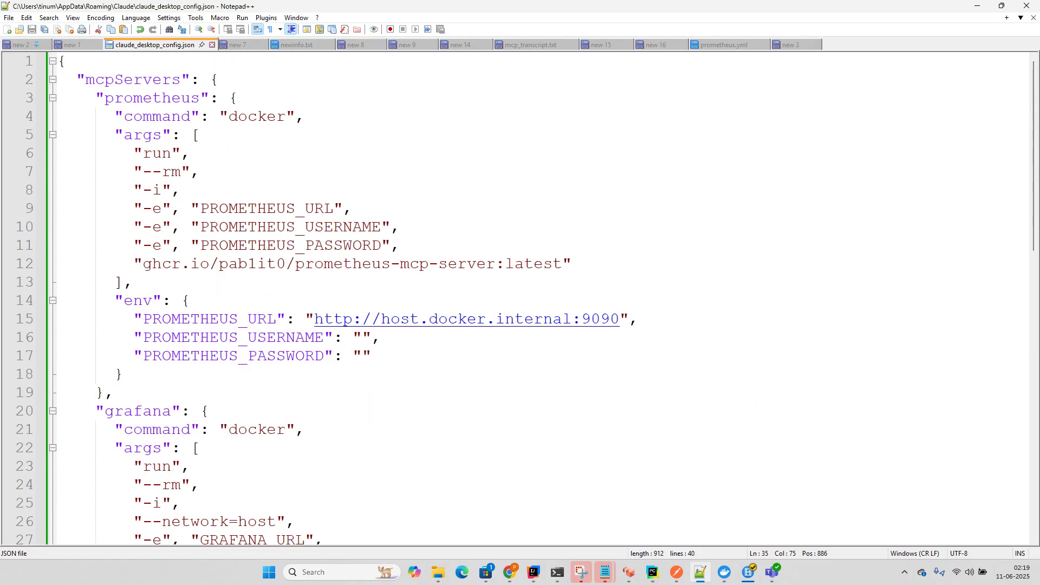
scroll(520, 298, down, 4)
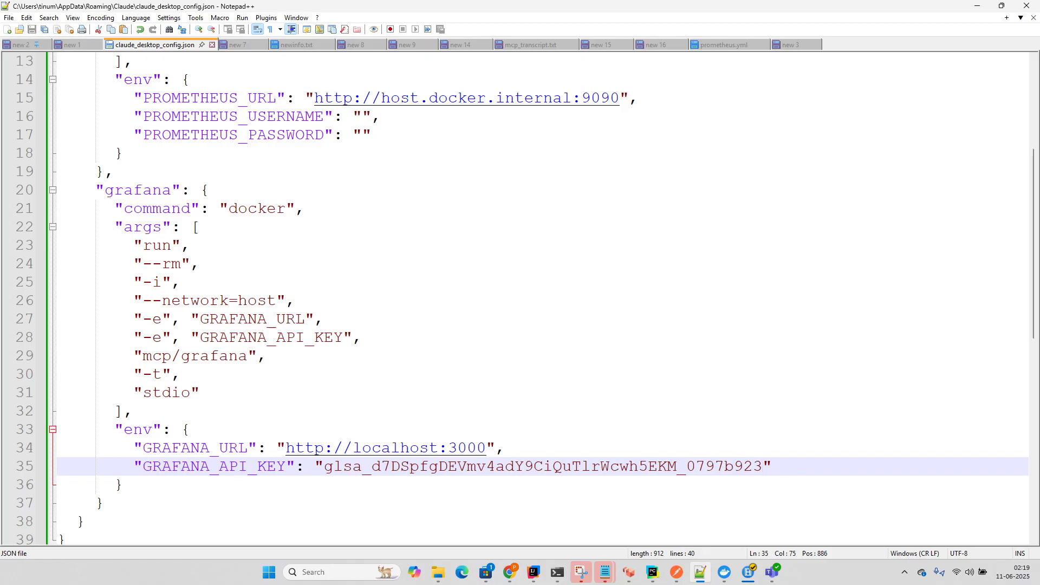
drag(142, 355, 239, 356)
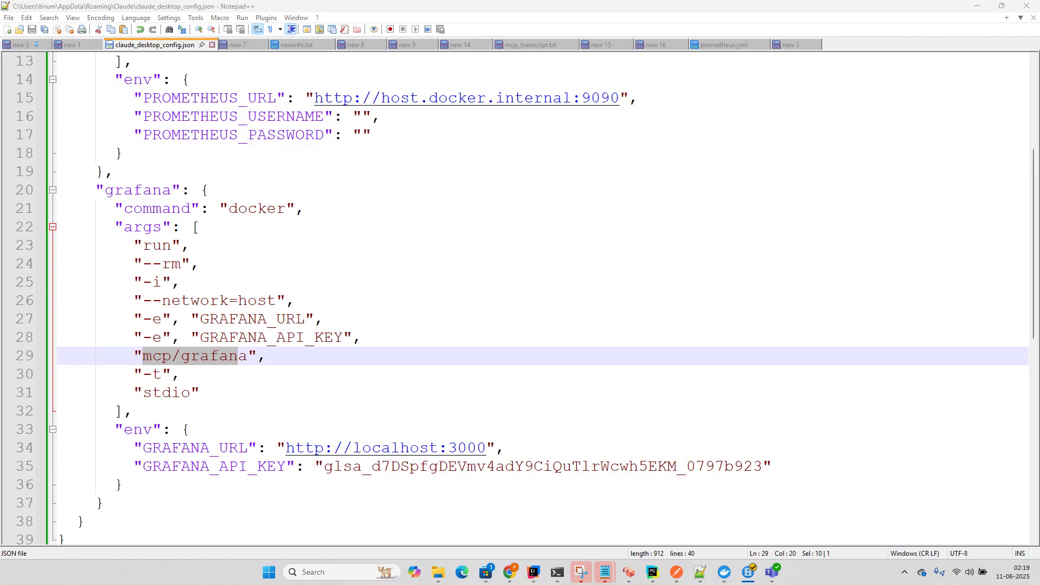
click(200, 392)
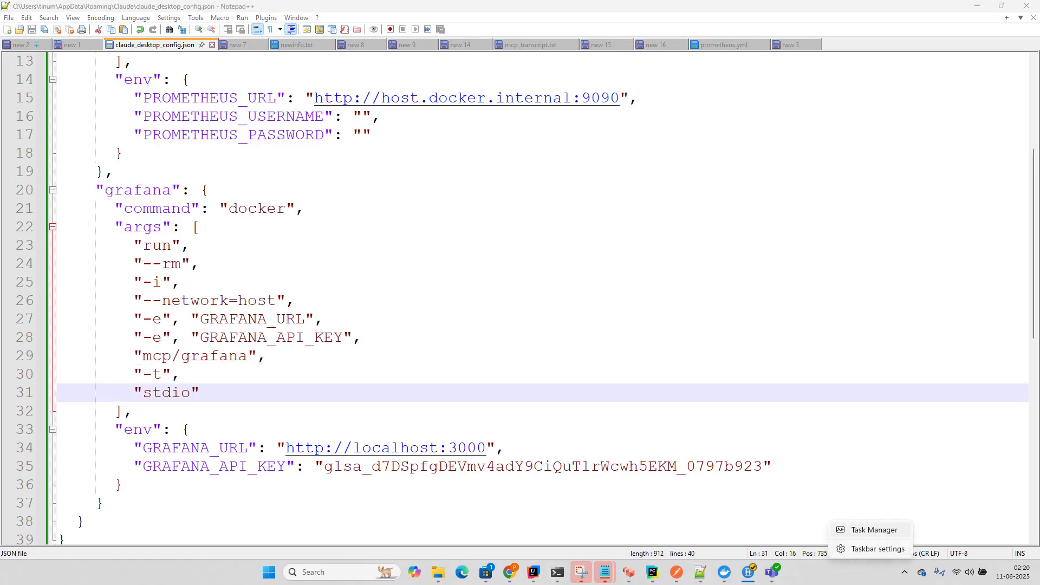
Step: Confirm in Task Manager that no Claude process runs, relaunch Claude, then switch to Docker Desktop
key(ctrl+shift+Escape)
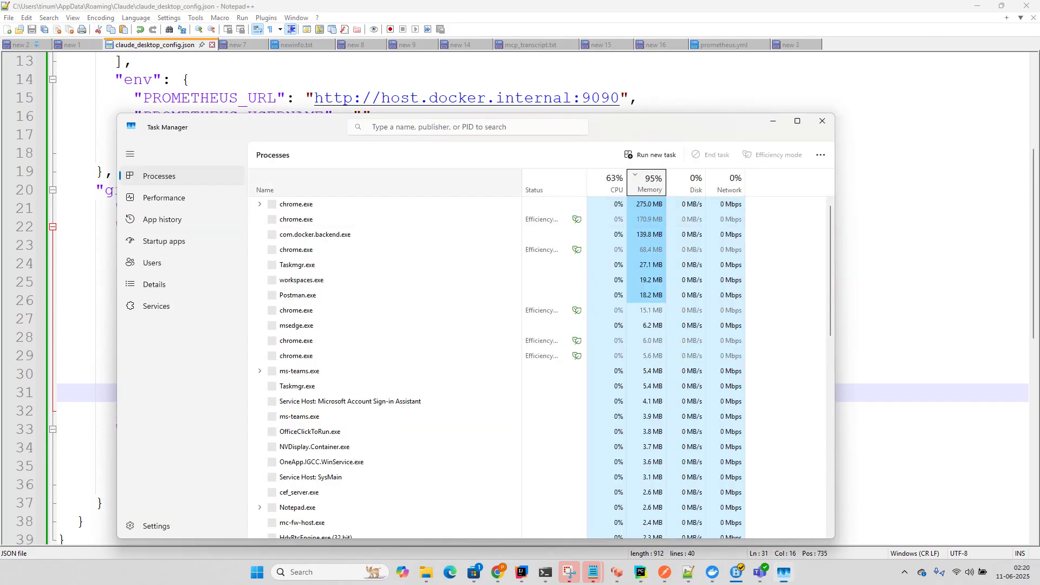
text(clau)
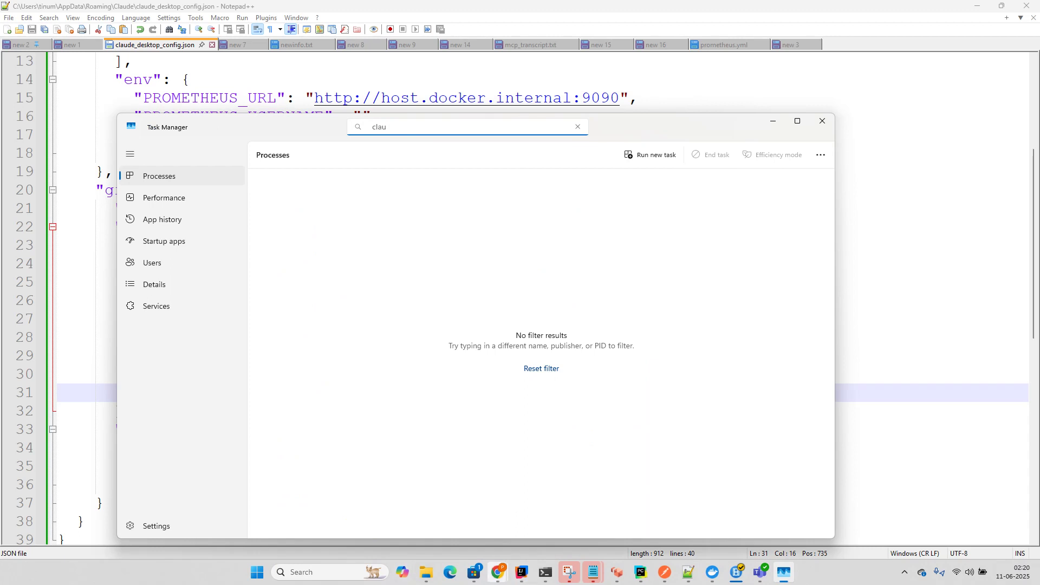
key(super)
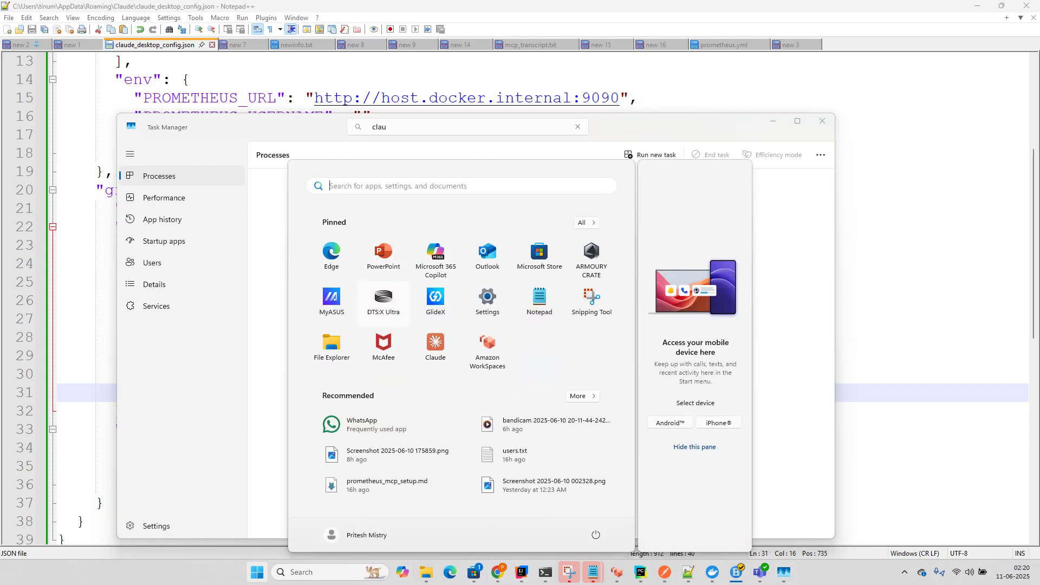
click(435, 347)
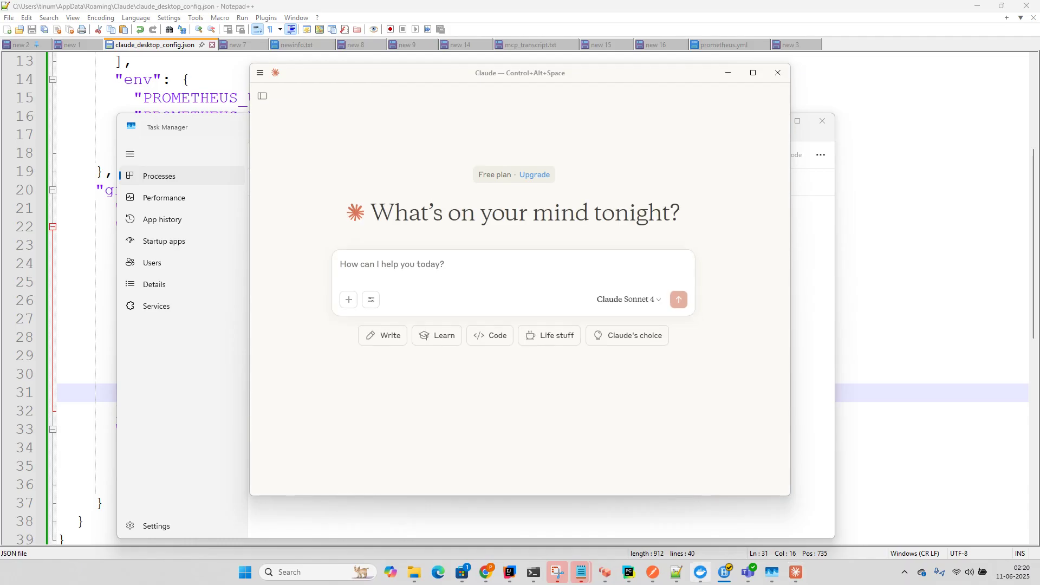
click(700, 572)
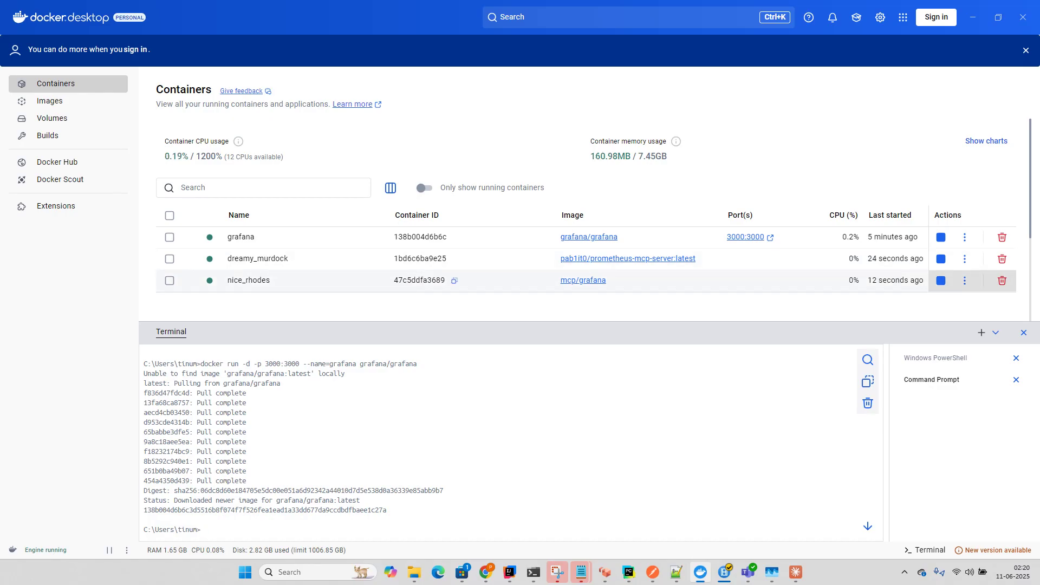
Step: Show Docker Desktop's Images list, then bring the Claude window to the front
click(50, 101)
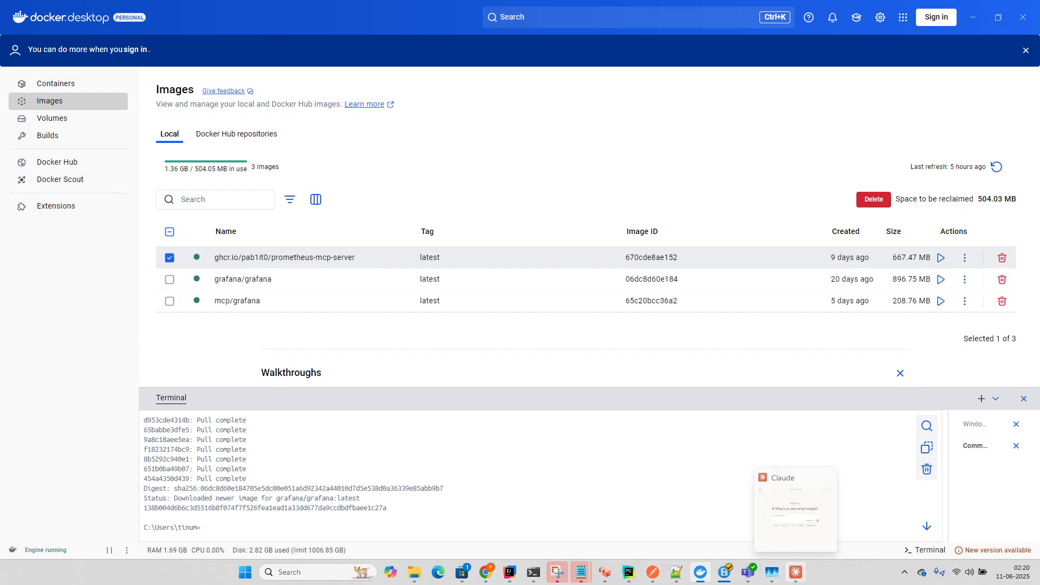
click(795, 572)
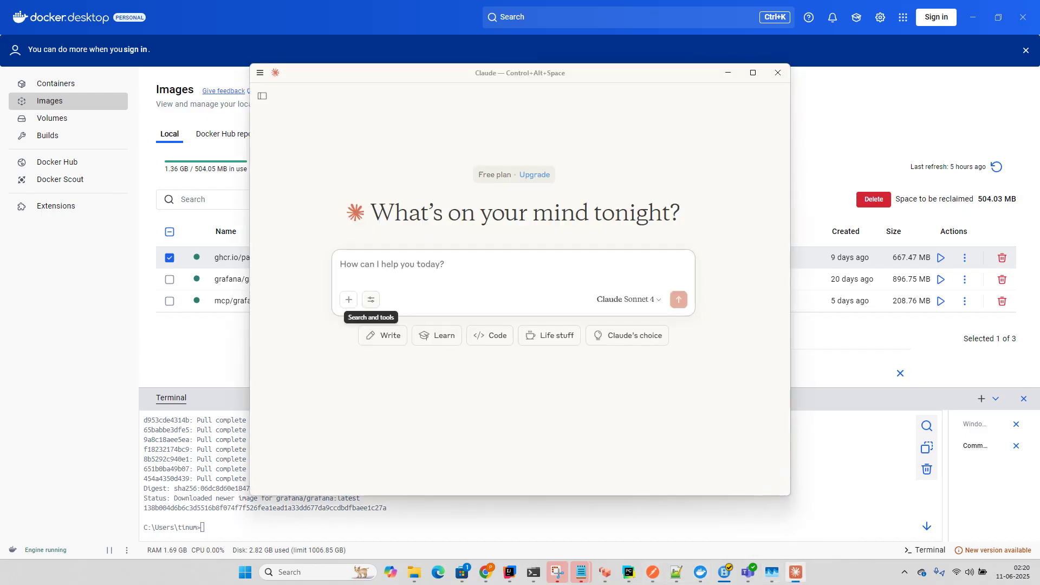
Step: Review the prometheus and grafana MCP servers' available tools in Claude's Search and tools menu
click(371, 300)
click(406, 390)
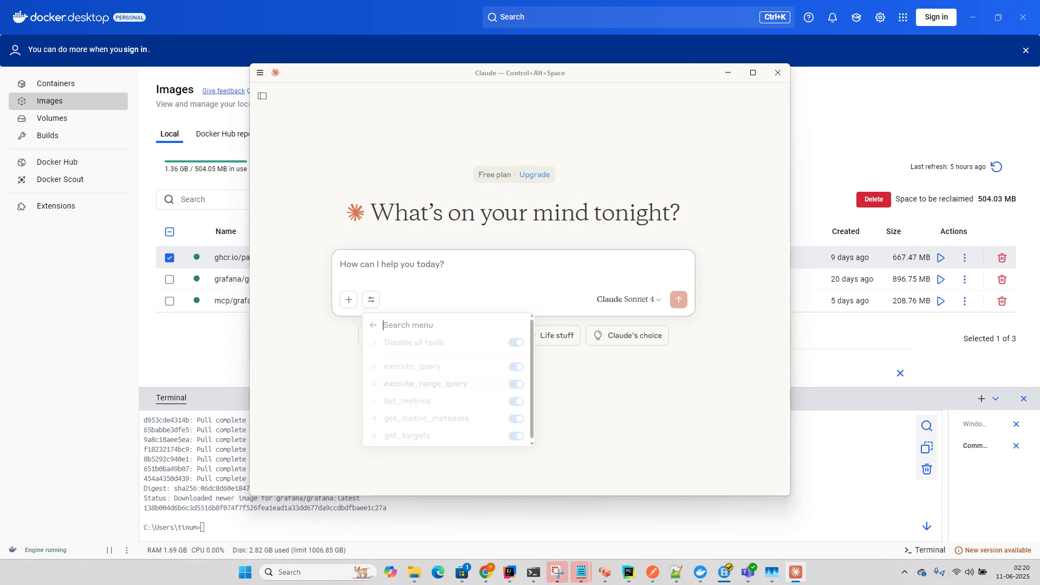
click(371, 300)
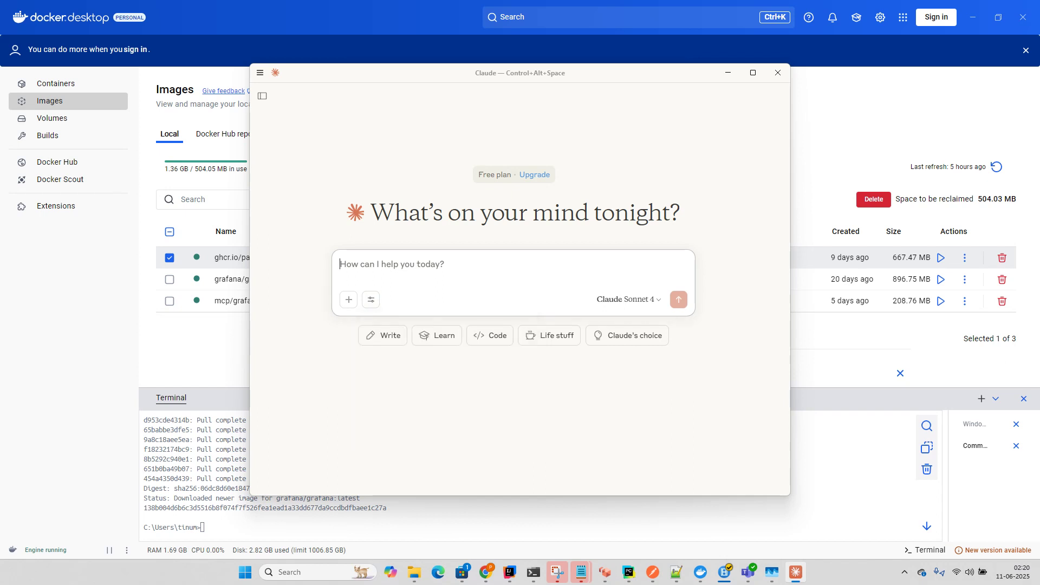
click(371, 299)
click(395, 409)
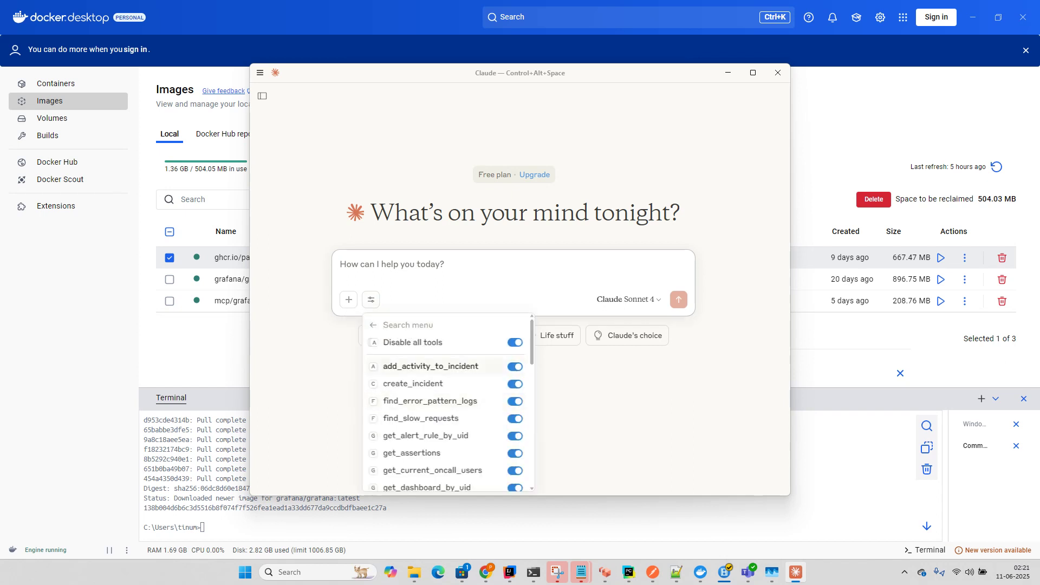
scroll(448, 400, down, 10)
scroll(447, 401, up, 7)
scroll(447, 401, up, 2)
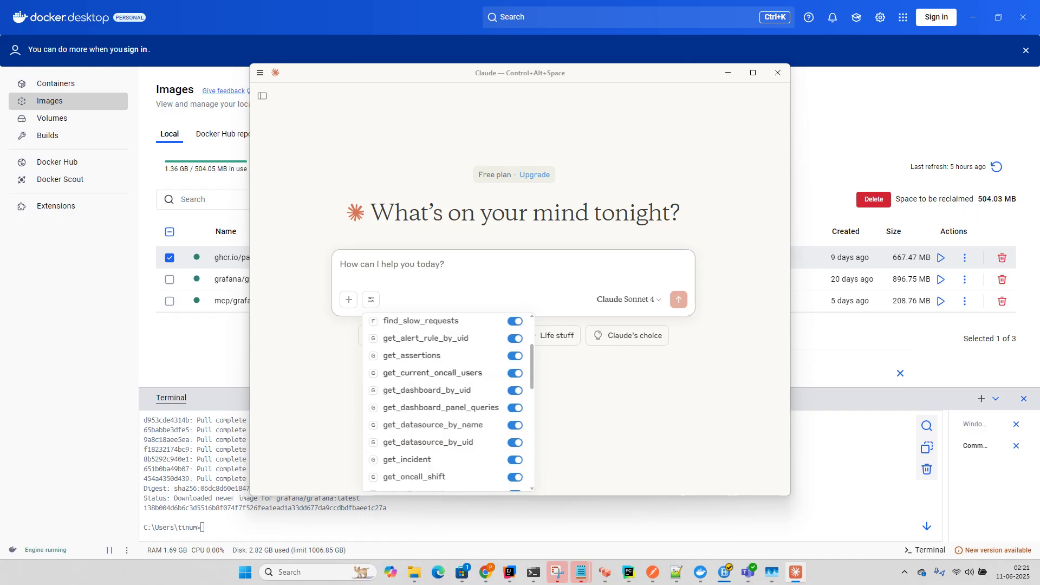
scroll(448, 401, down, 4)
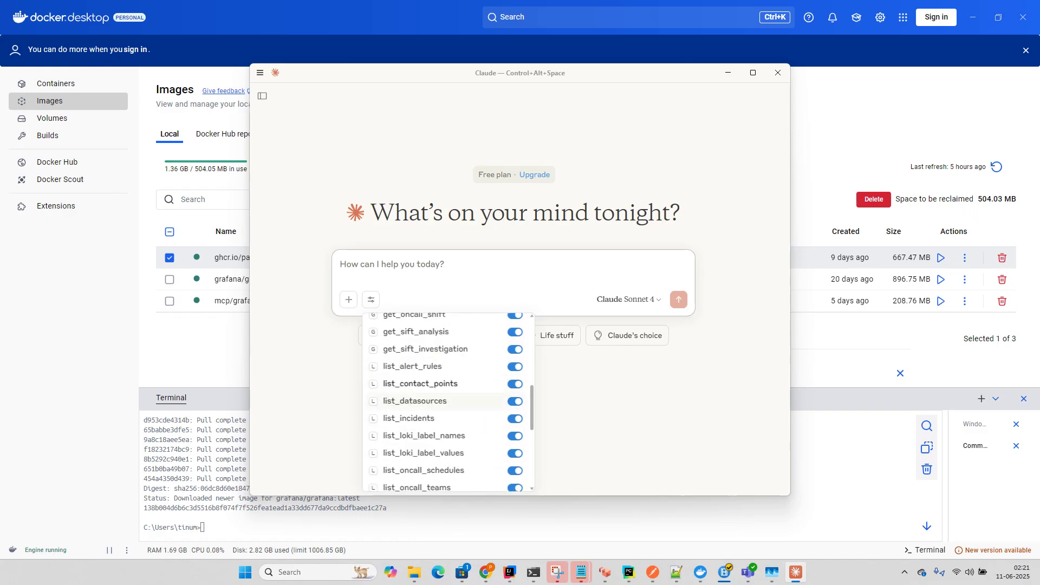
scroll(448, 379, down, 5)
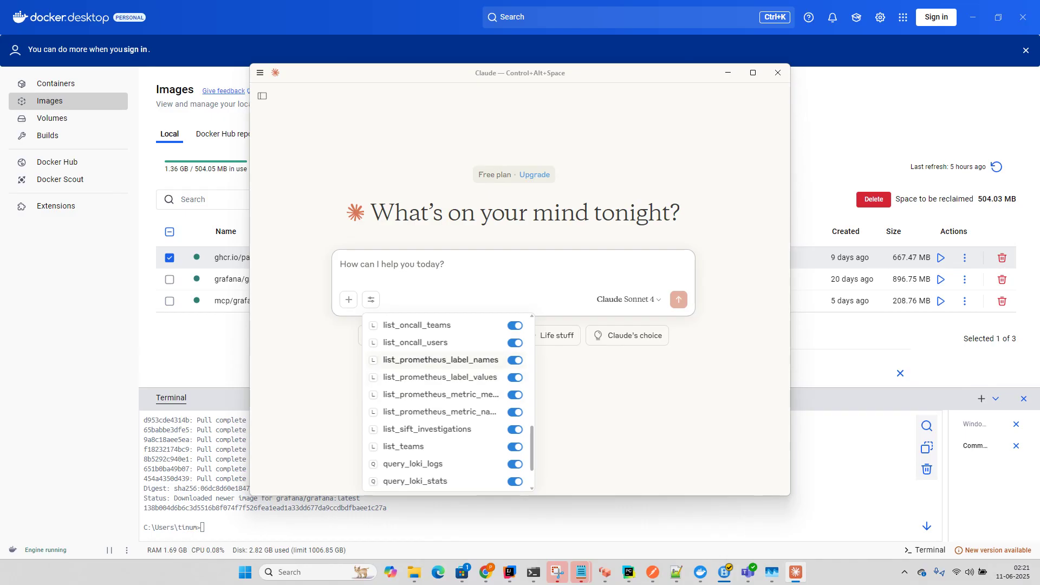
scroll(433, 428, down, 2)
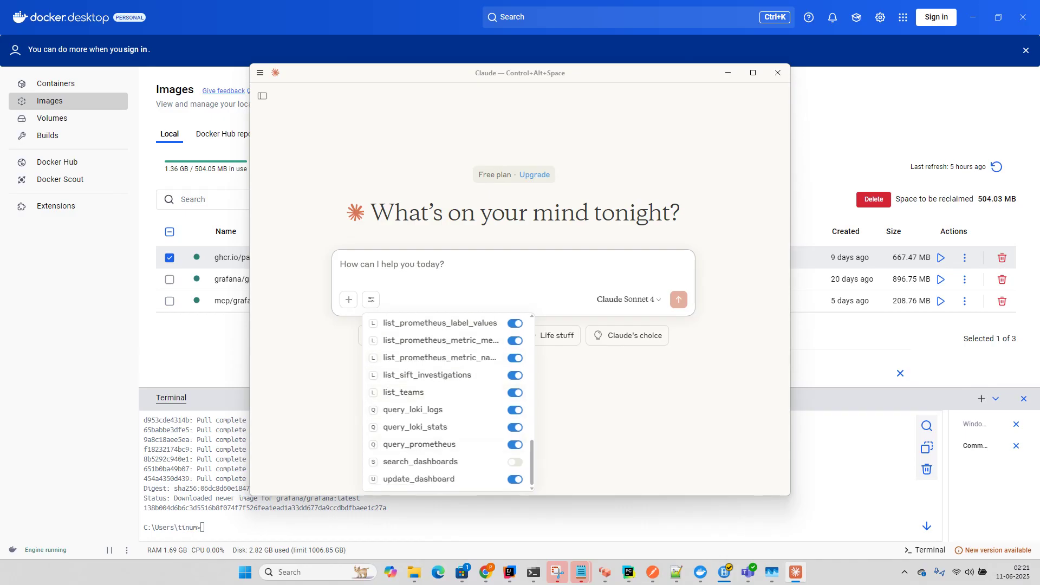
Step: Draft the prompt 'list of teams' in Claude's message box
key(Escape)
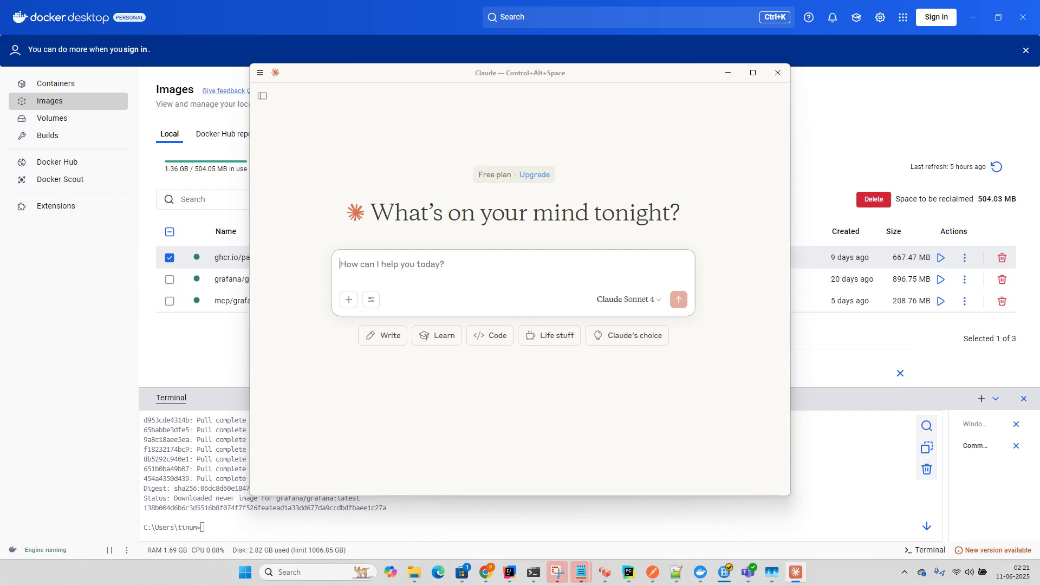
text(list o)
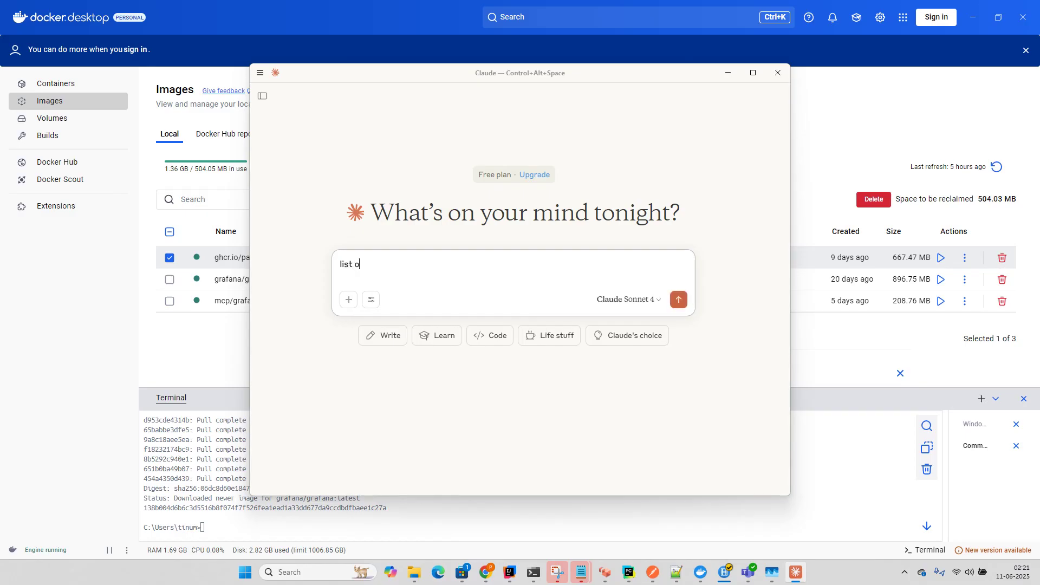
text(f teams)
Step: Create the Grafana team team001 with a test e-mail address, then return to Claude
mouse_move(486, 572)
click(544, 519)
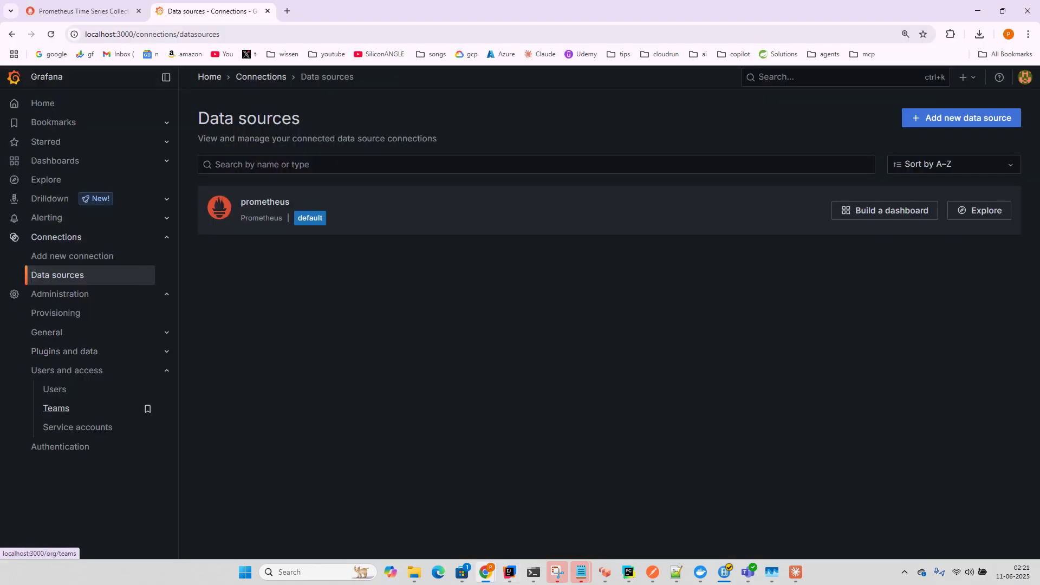
click(57, 408)
click(609, 365)
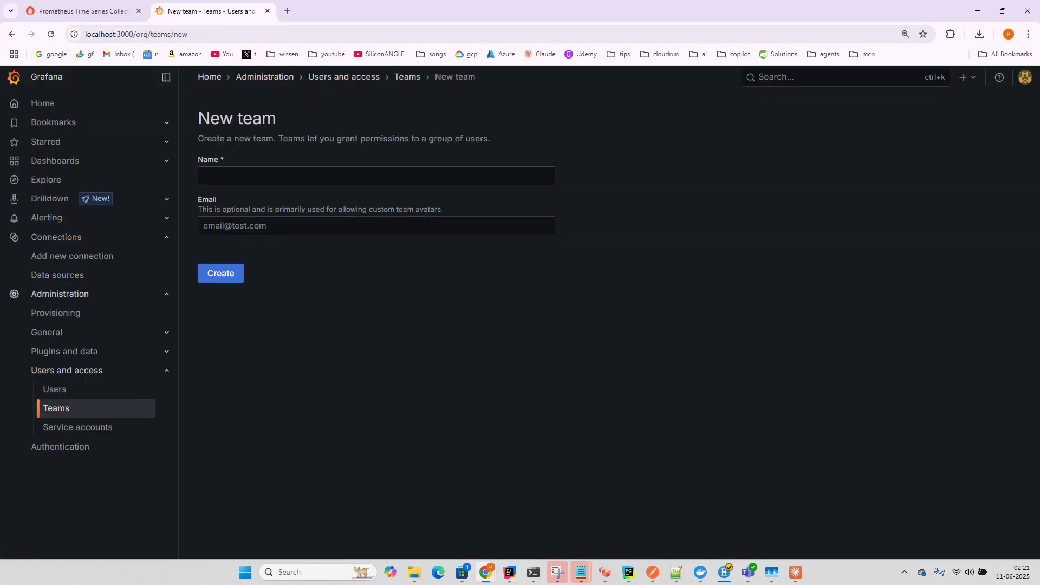
text(team001)
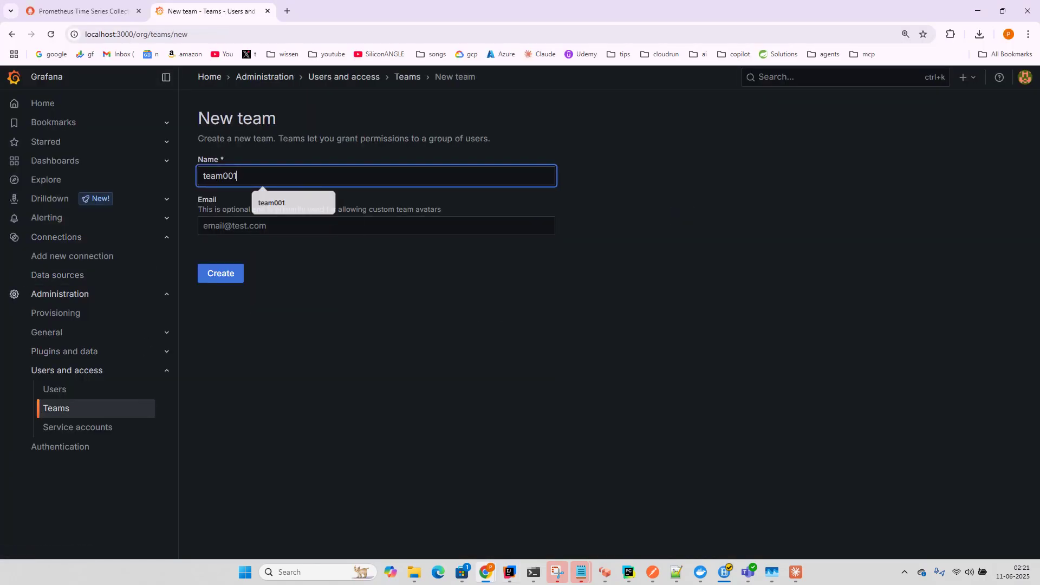
click(376, 226)
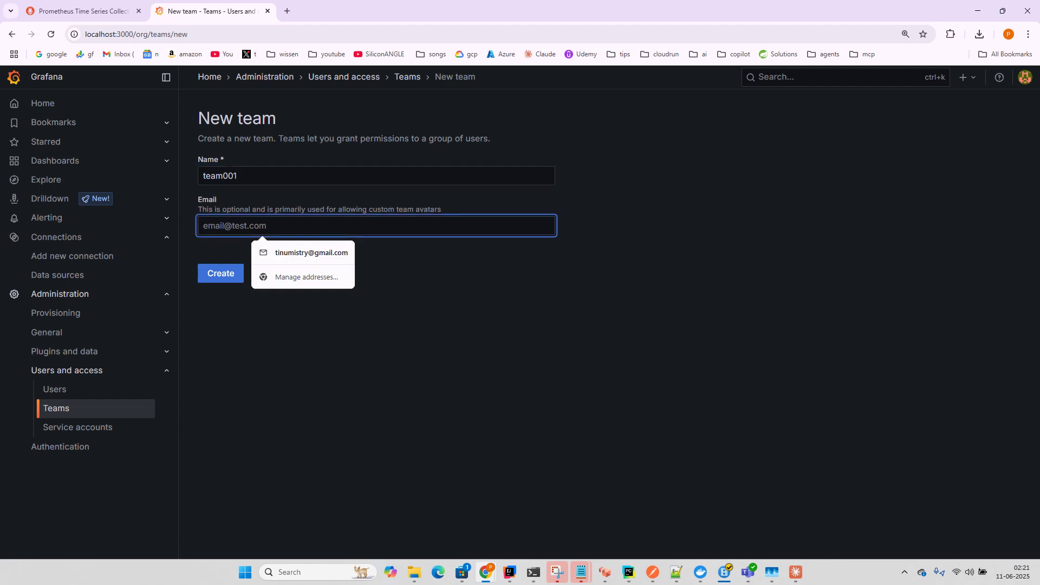
text(team@)
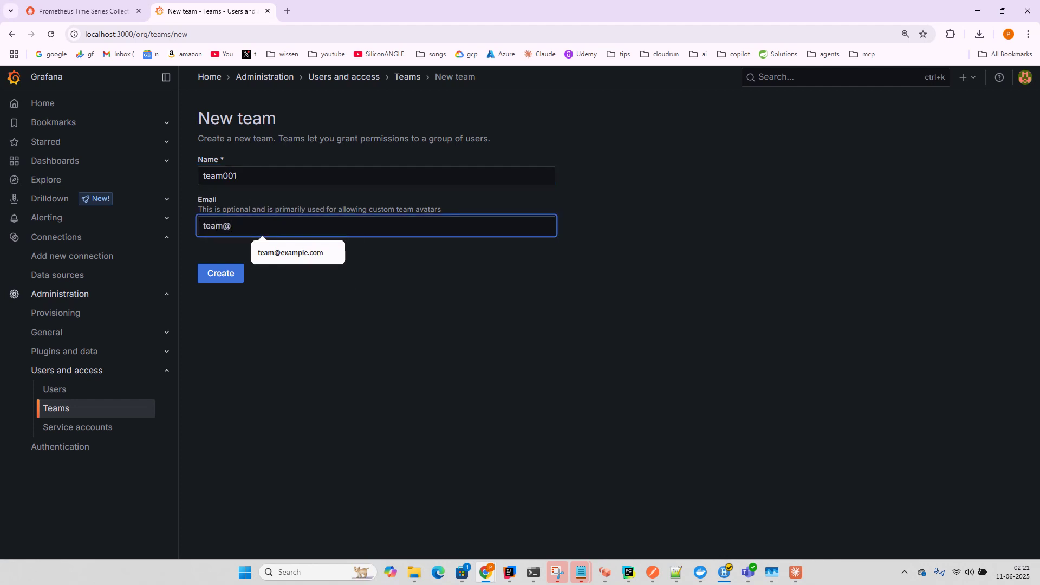
text(test.com)
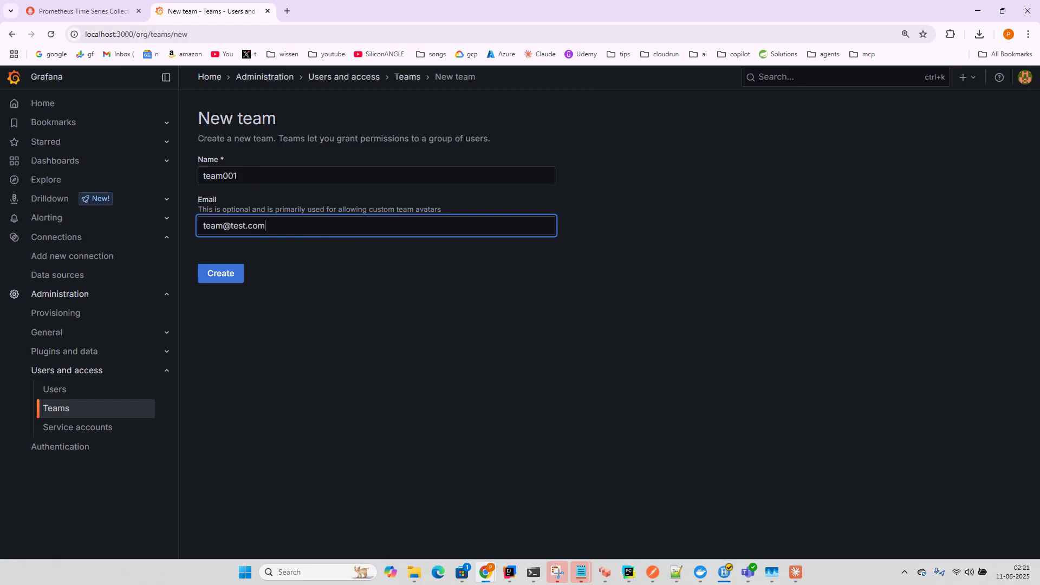
key(Return)
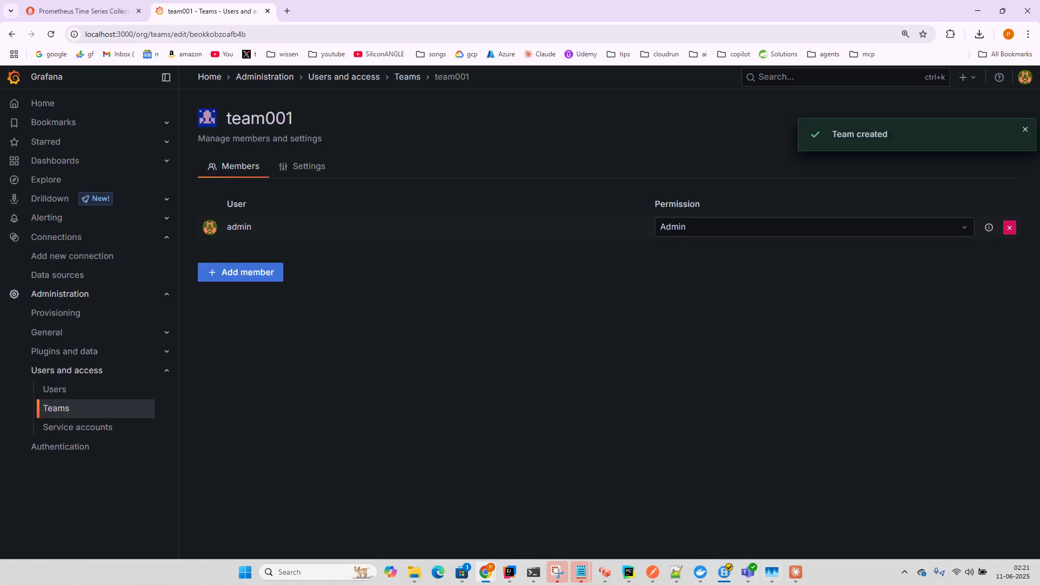
key(ctrl+alt+space)
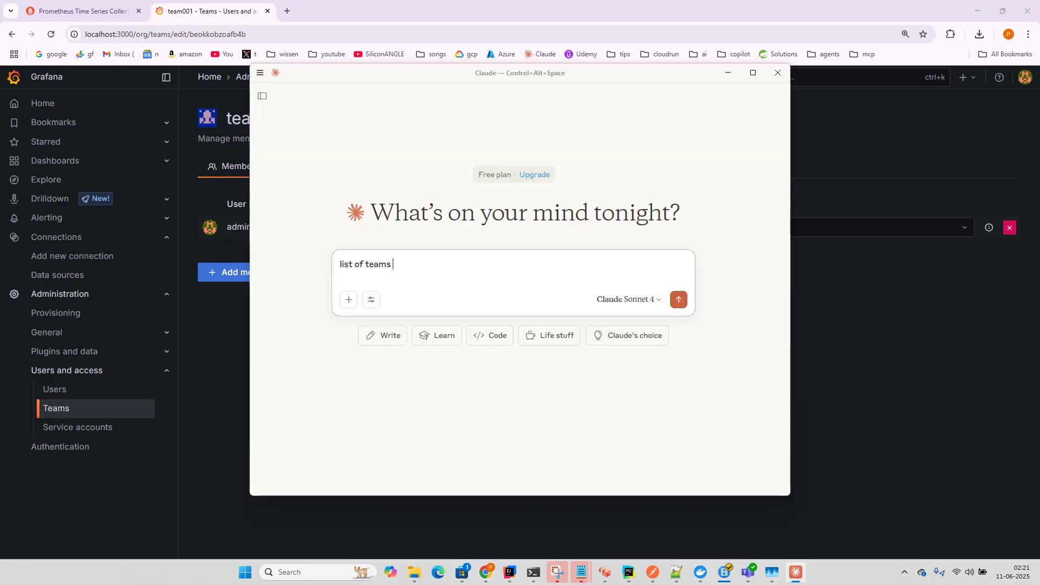
Step: Send Claude the prompt 'list of teams in grafana'
text(in grafana)
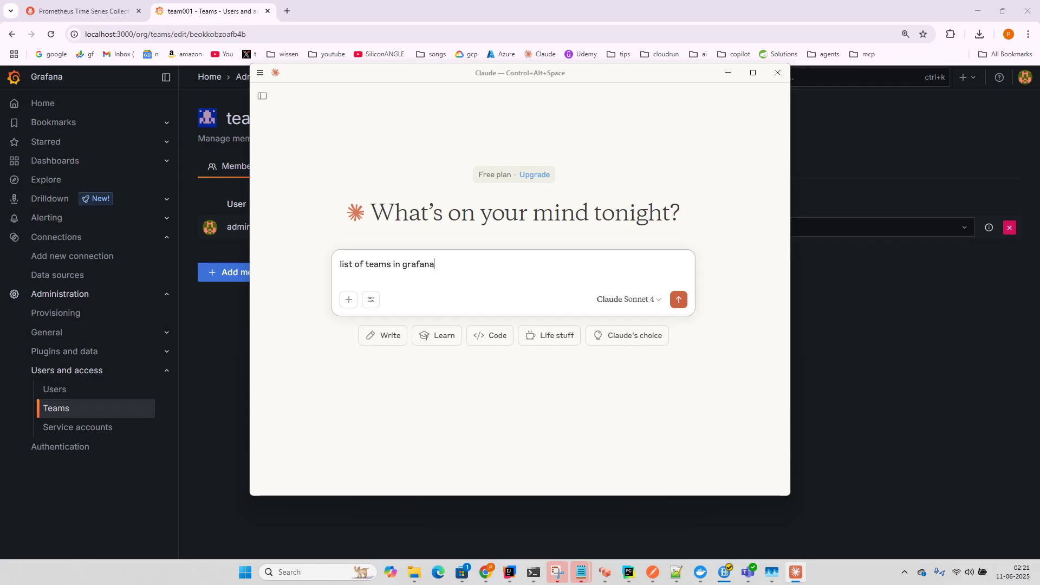
key(Return)
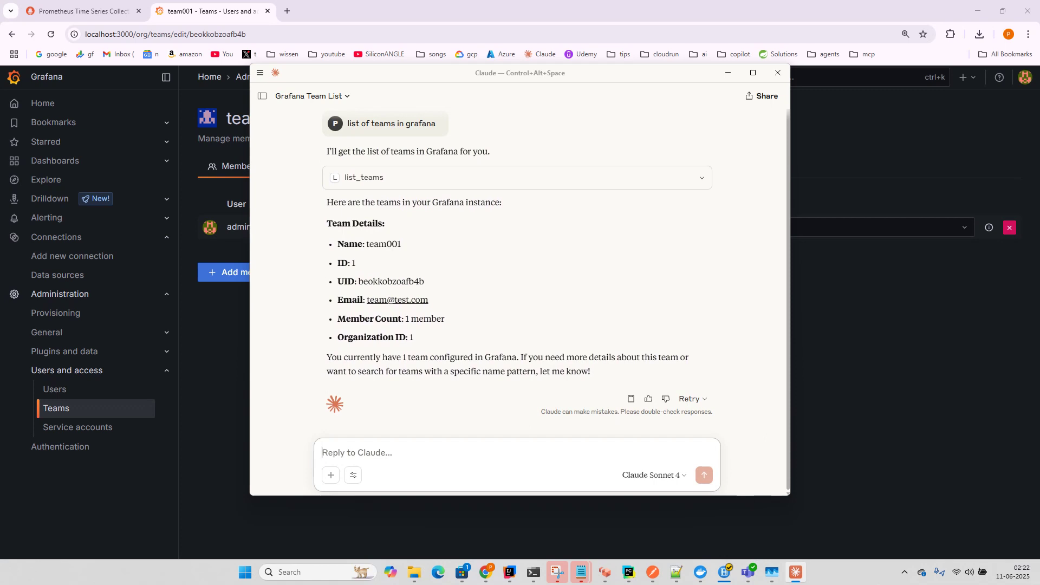
Step: Ask Claude for the list of users and allow its list_oncall_users lookup
text(list of users)
key(Return)
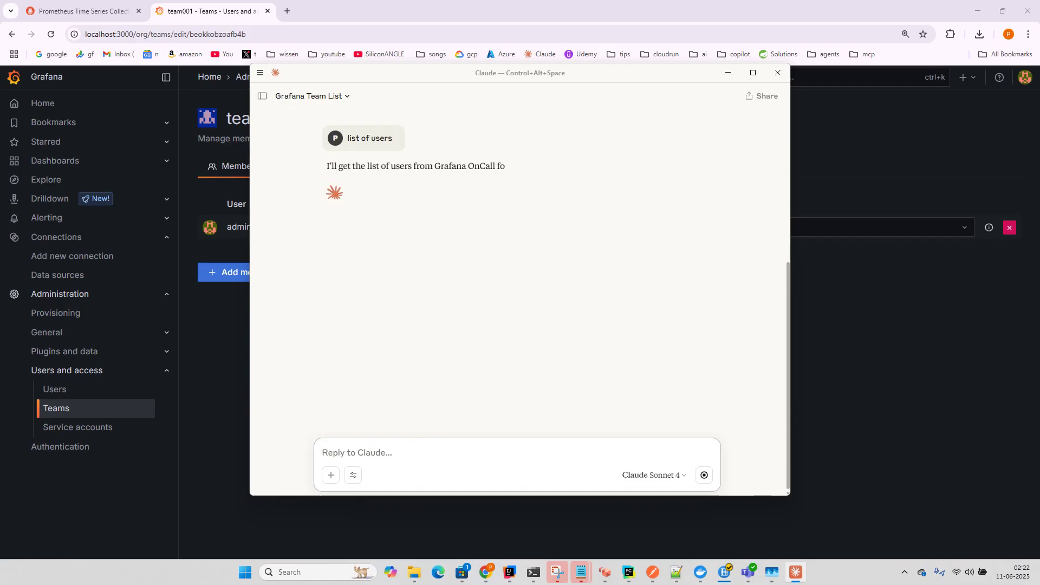
key(Return)
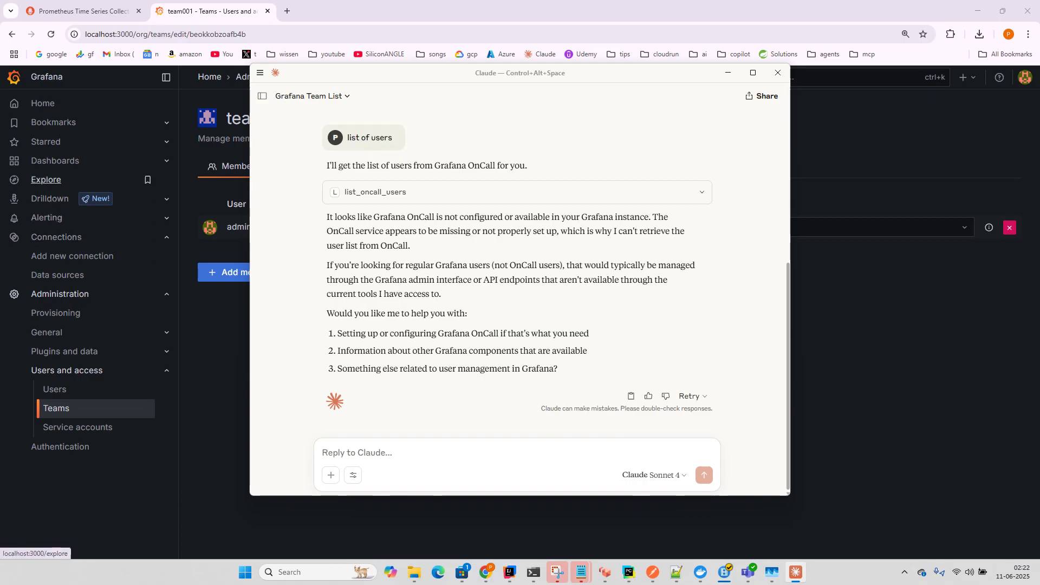
Step: Ask Claude for the list of datasources and allow its Grafana datasource lookup
click(379, 453)
text(lis)
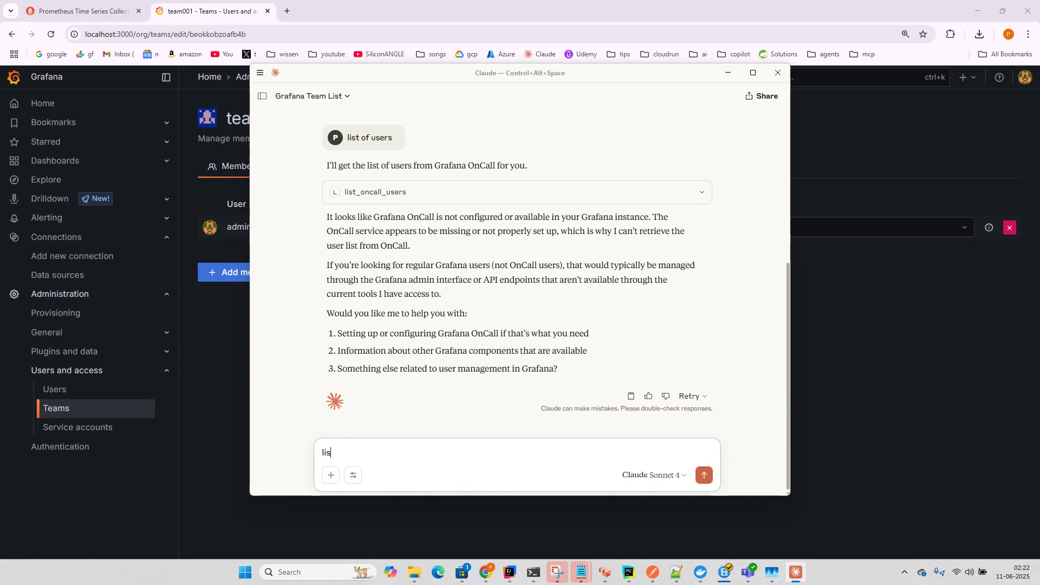
text(t of database)
key(BackSpace)
key(BackSpace)
key(BackSpace)
key(BackSpace)
key(BackSpace)
text(asources)
key(Return)
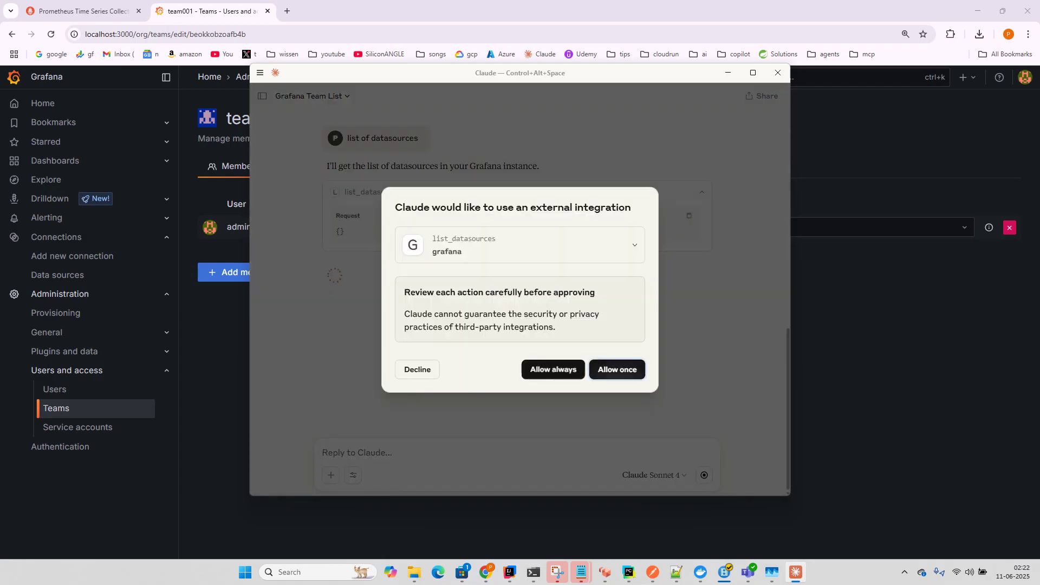
click(617, 369)
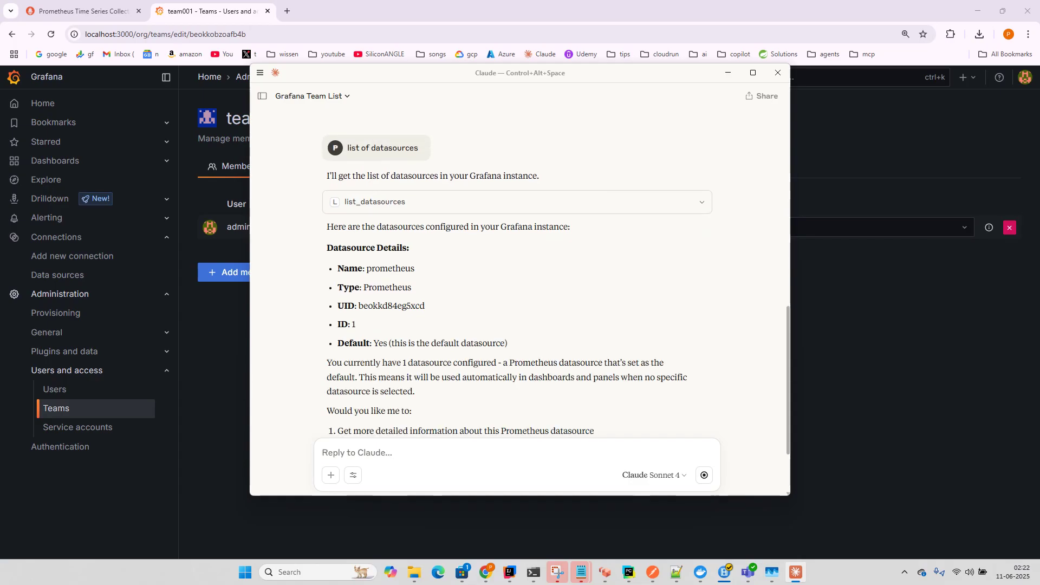
Step: Highlight 'prometheus' in Claude's answer and open Grafana's Dashboards page
drag(371, 268, 415, 268)
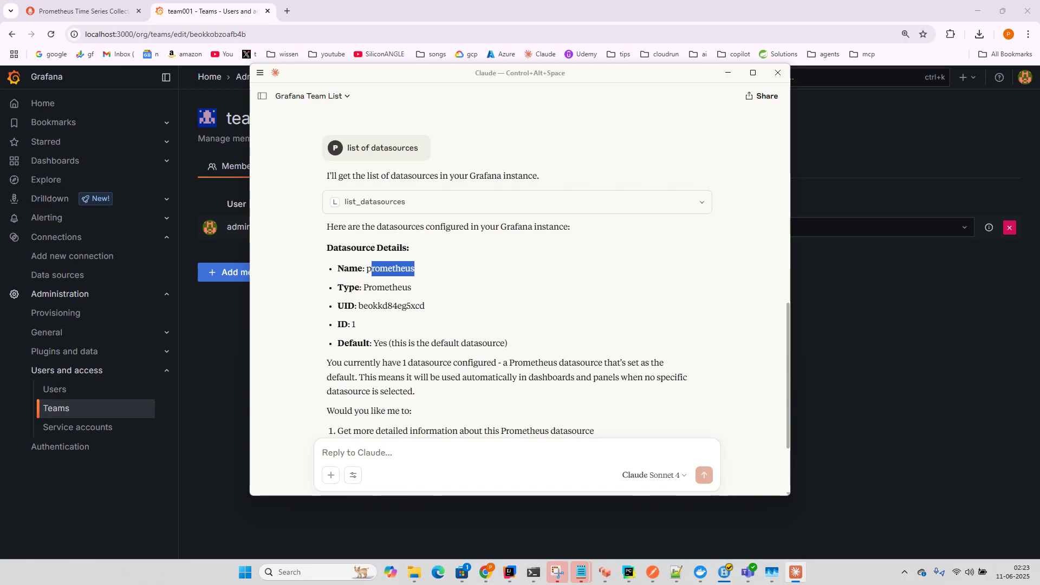
click(54, 160)
click(54, 161)
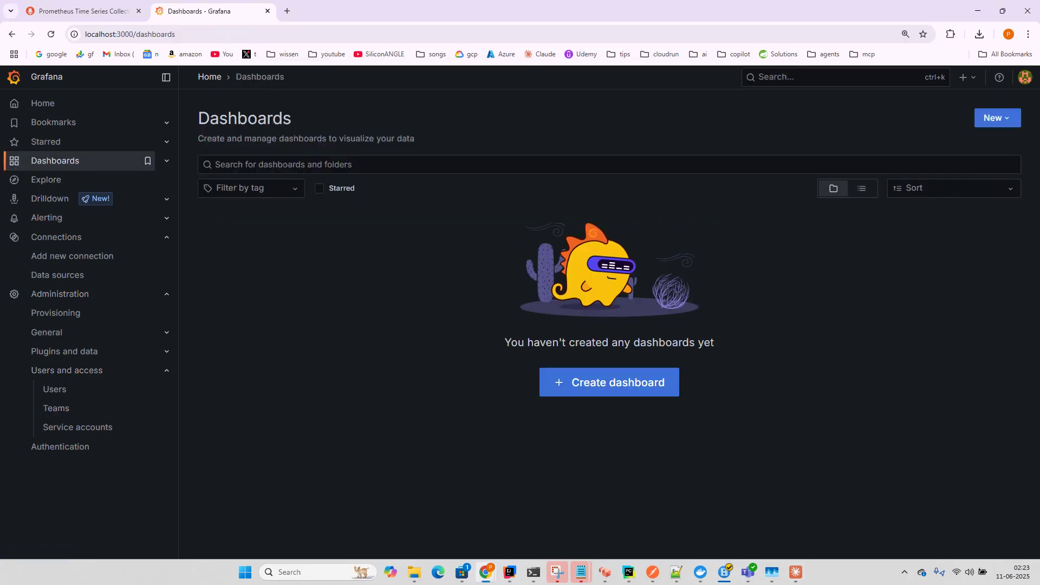
Step: Ask Claude to create a Prometheus dashboard for a Spring Boot application, JVM metrics only
key(ctrl+alt+space)
scroll(520, 271, down, 2)
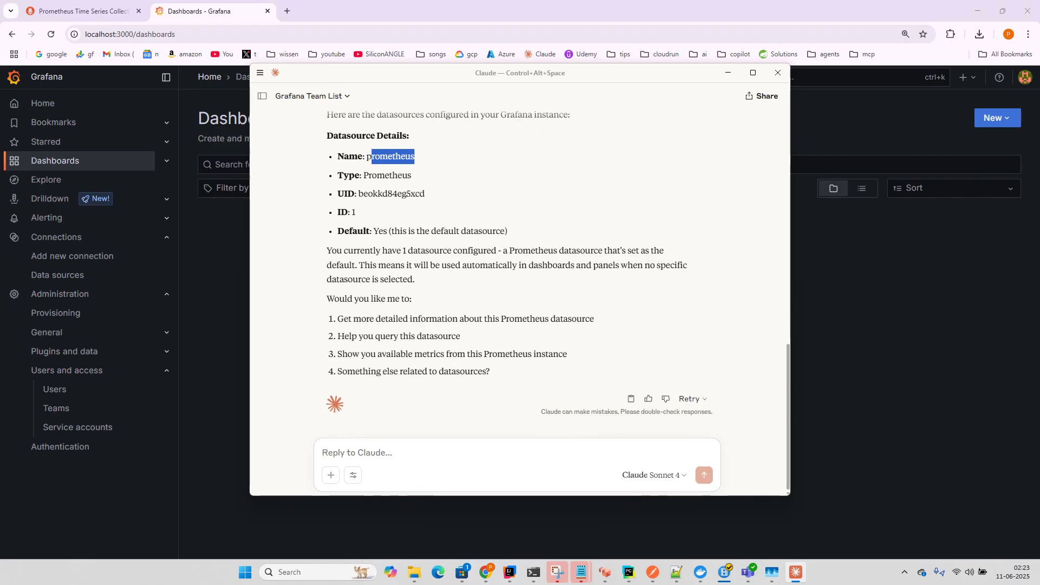
click(379, 453)
text(create a)
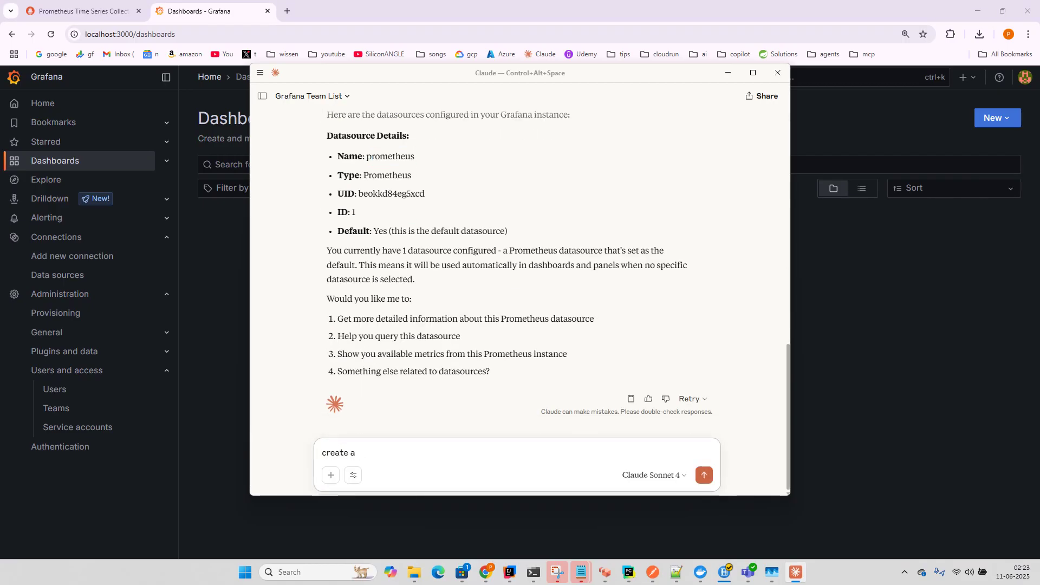
text(  dashboard for spring boot a)
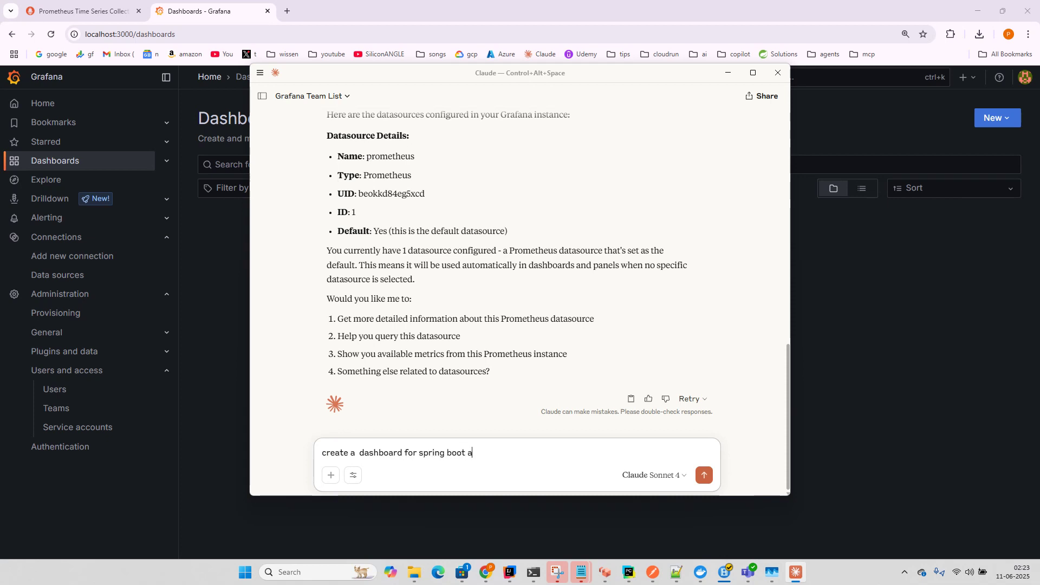
text(pplication for pre)
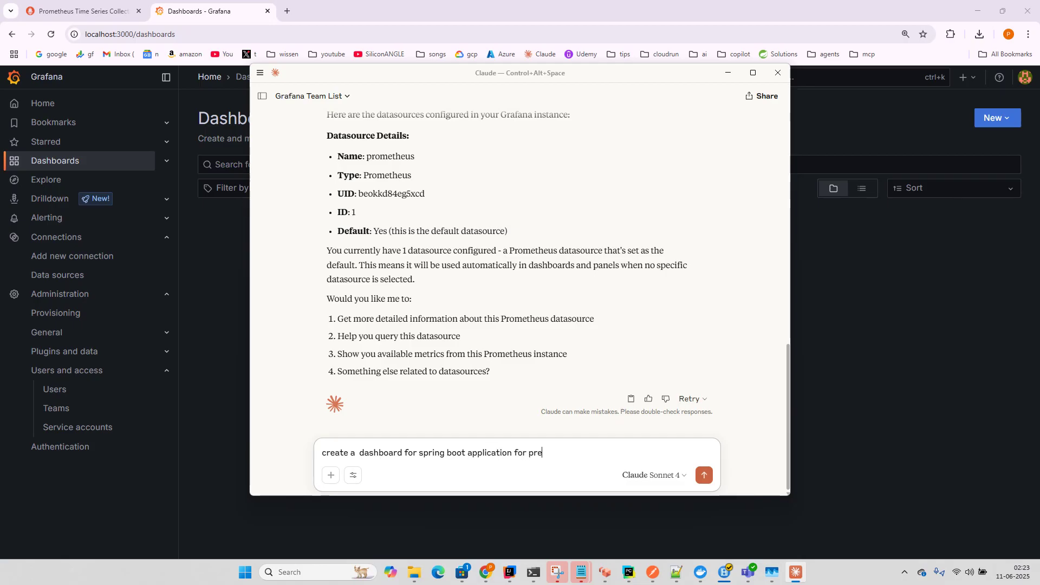
text(methouse for jvm metrics n)
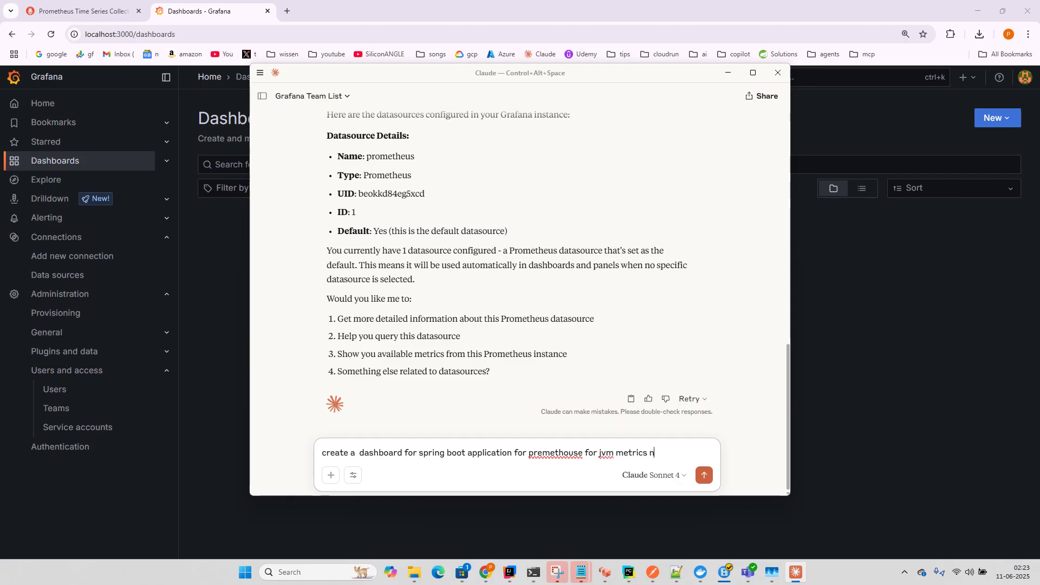
text(s ony)
key(BackSpace)
key(BackSpace)
text(nly)
key(Return)
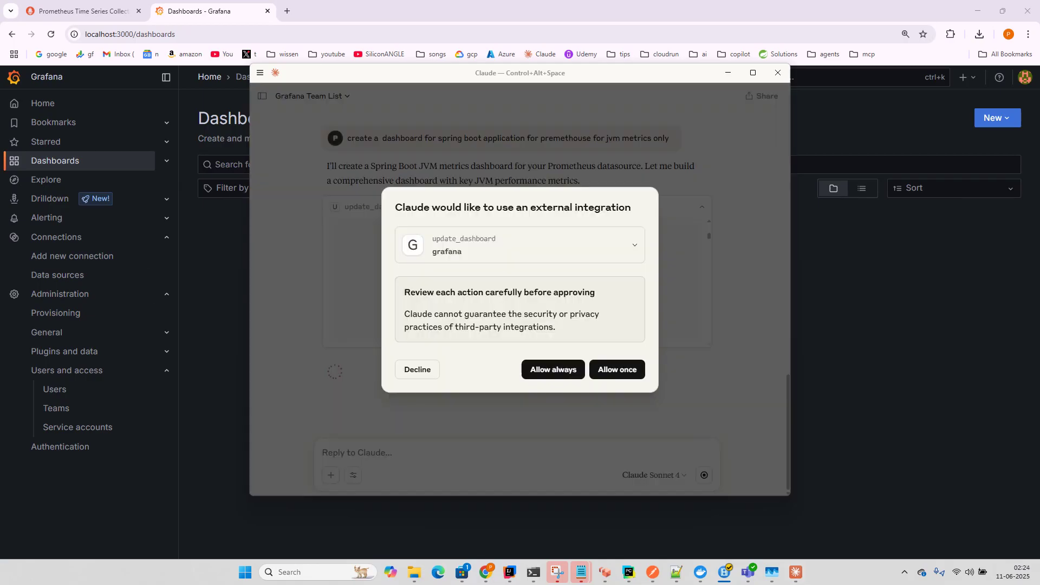
Step: Approve the update_dashboard call, review Claude's four-panel summary, and bring Grafana forward
key(Return)
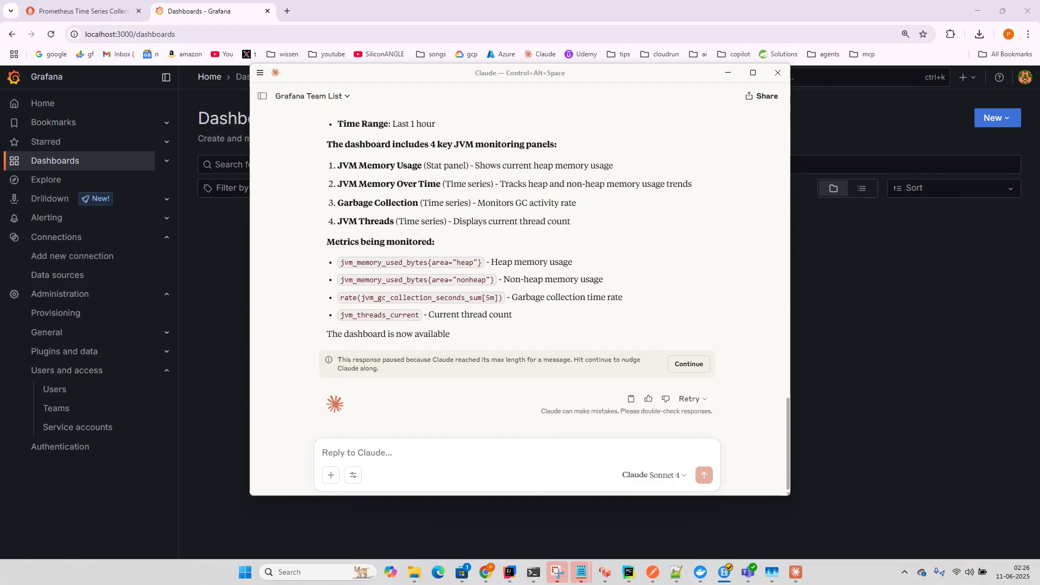
scroll(517, 270, up, 3)
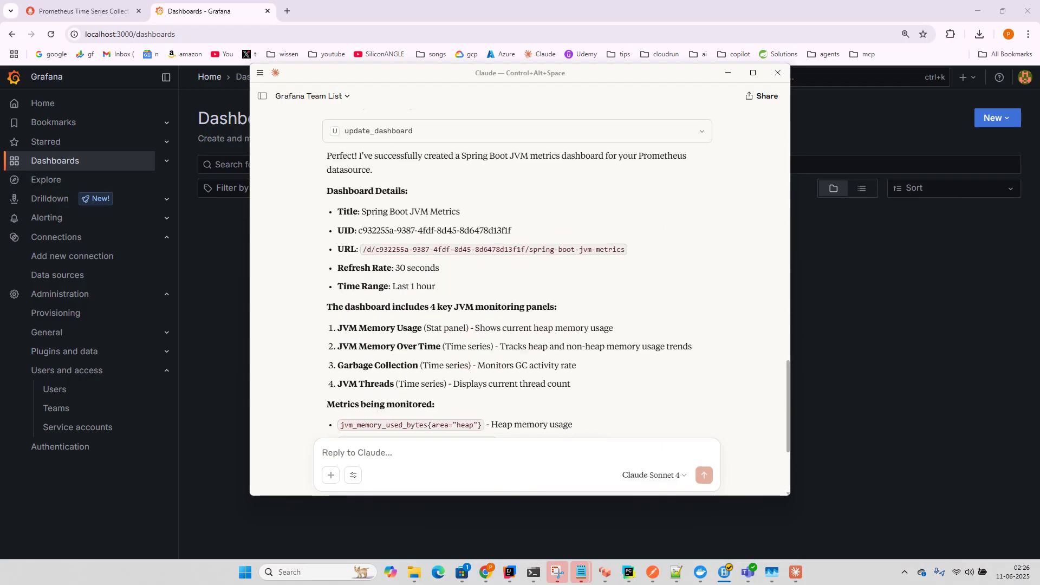
scroll(517, 271, down, 3)
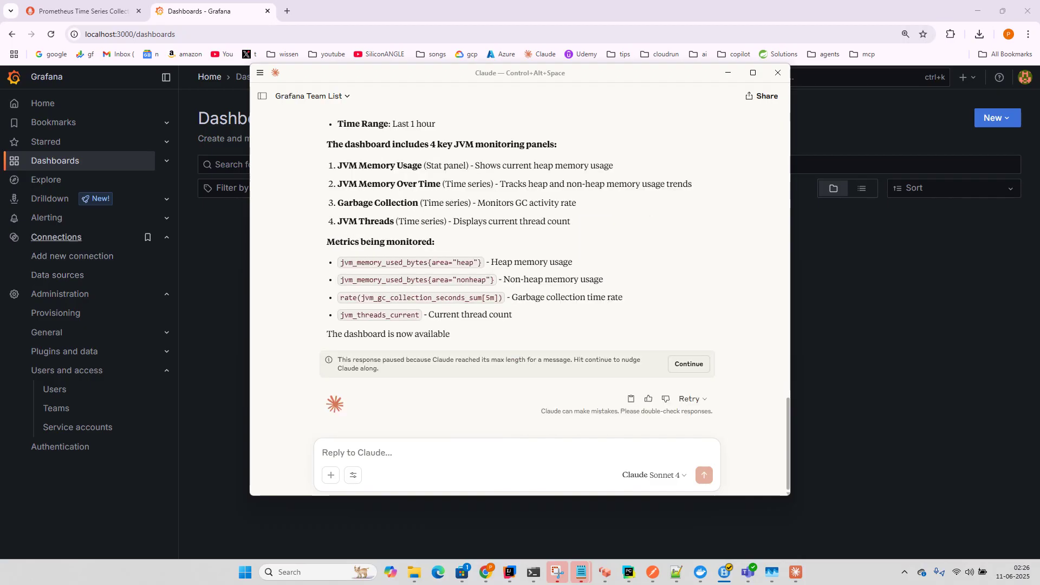
click(59, 161)
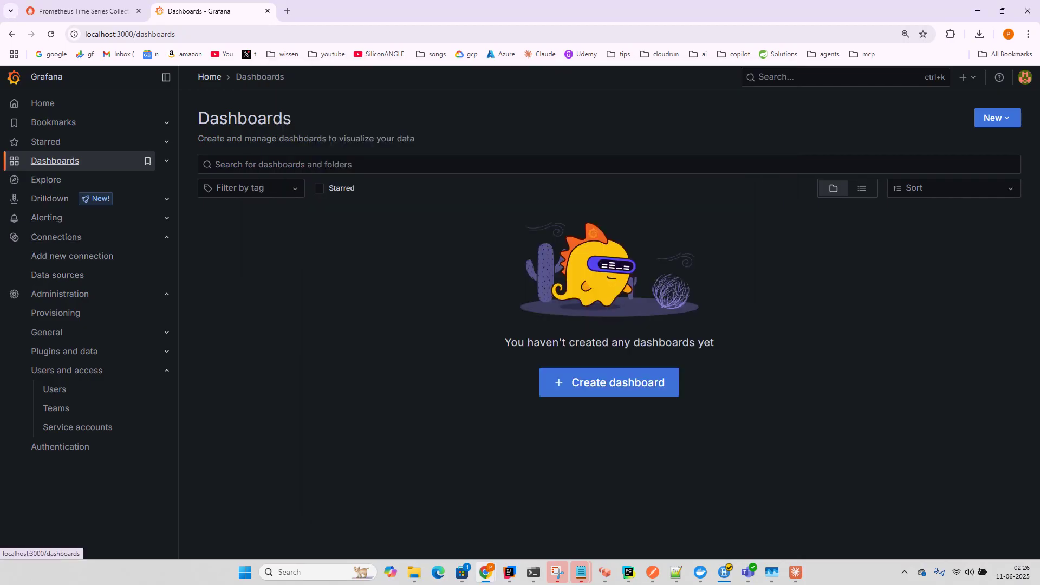
Step: Refresh the Dashboards list and open the Spring Boot JVM Metrics dashboard
click(45, 141)
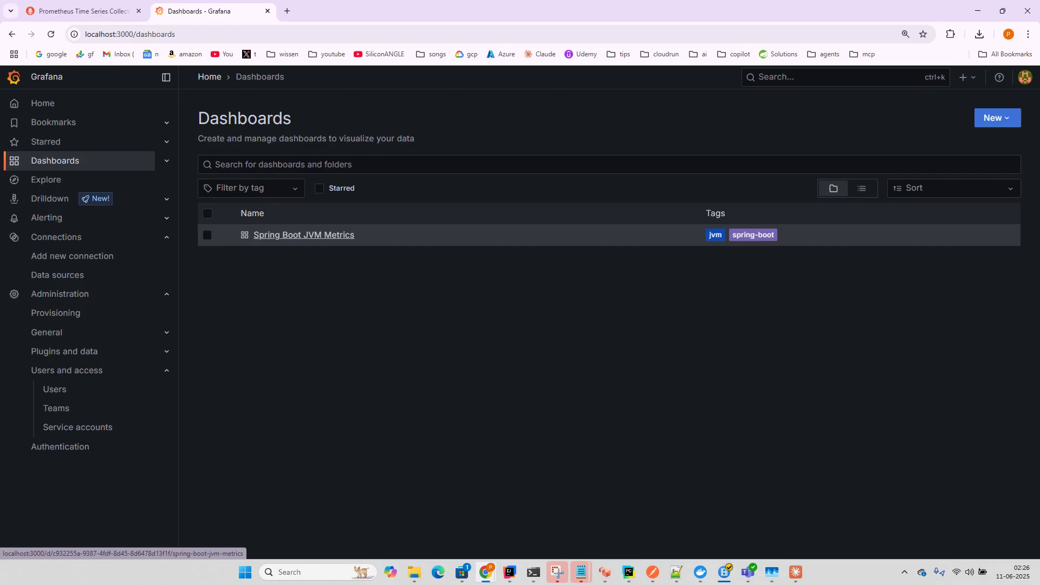
click(303, 234)
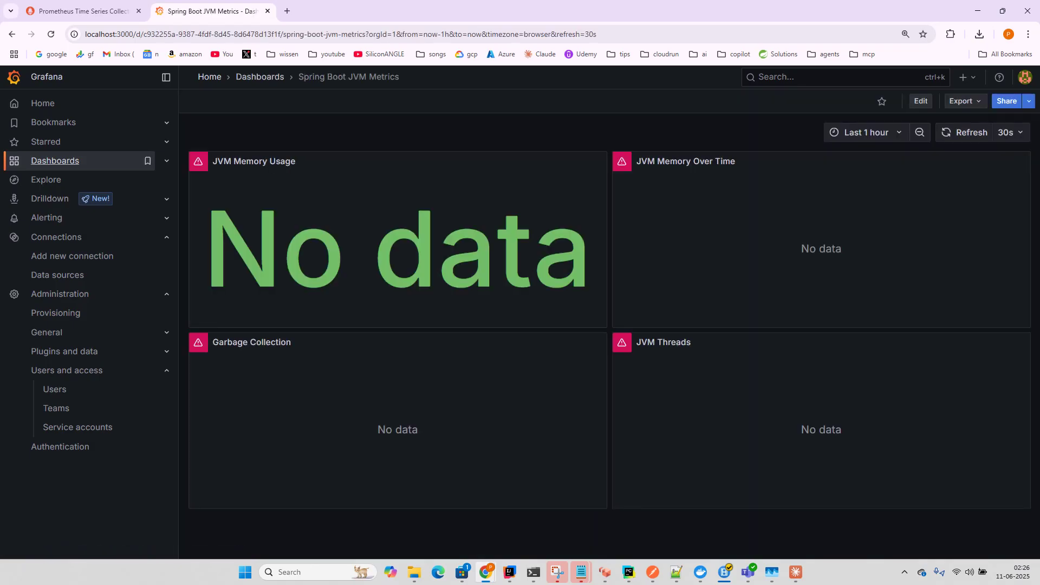
click(55, 160)
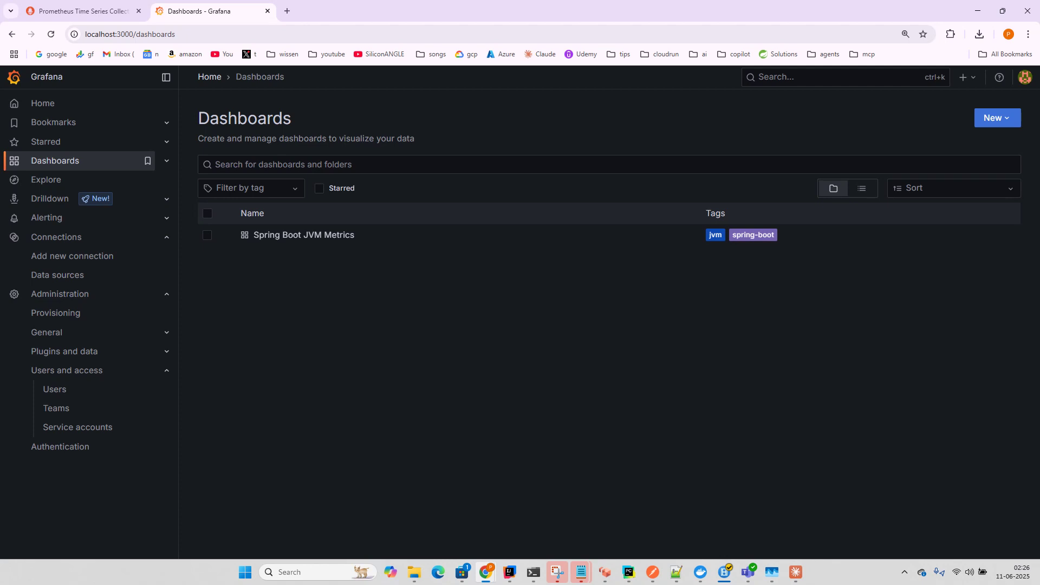
click(303, 235)
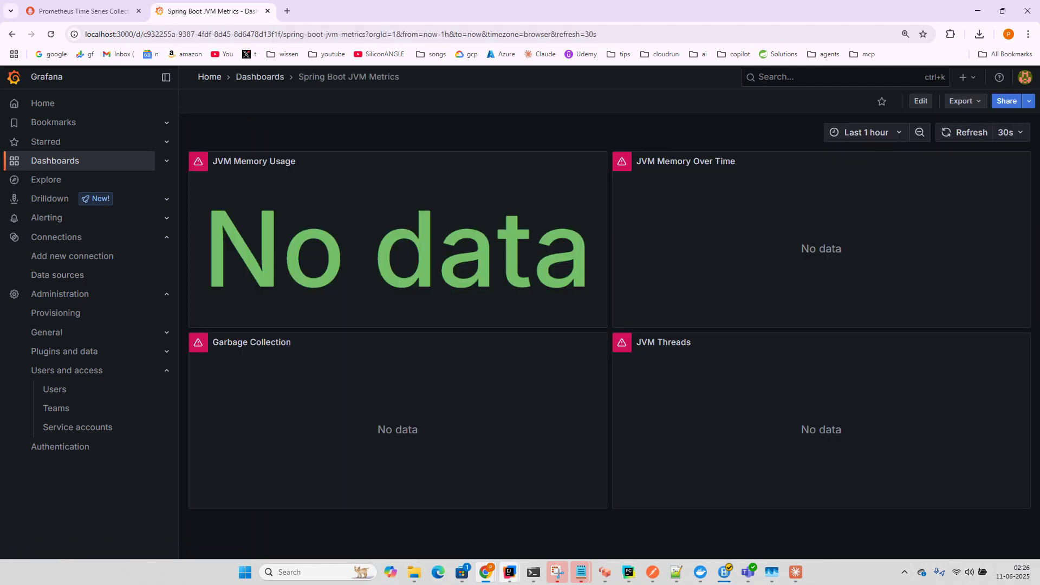
mouse_move(509, 572)
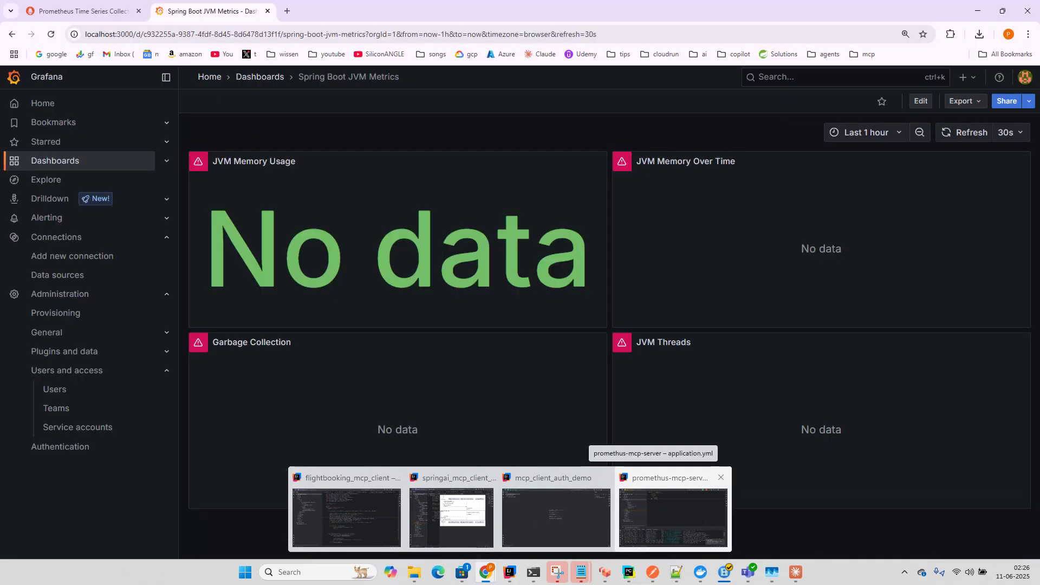